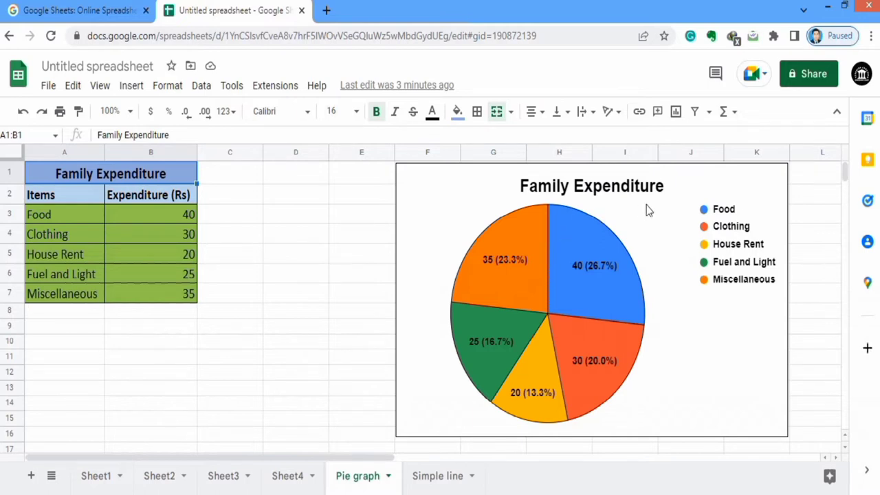
Delete the existing Family Expenditure pie chart from the Pie graph sheet
left_click(754, 184)
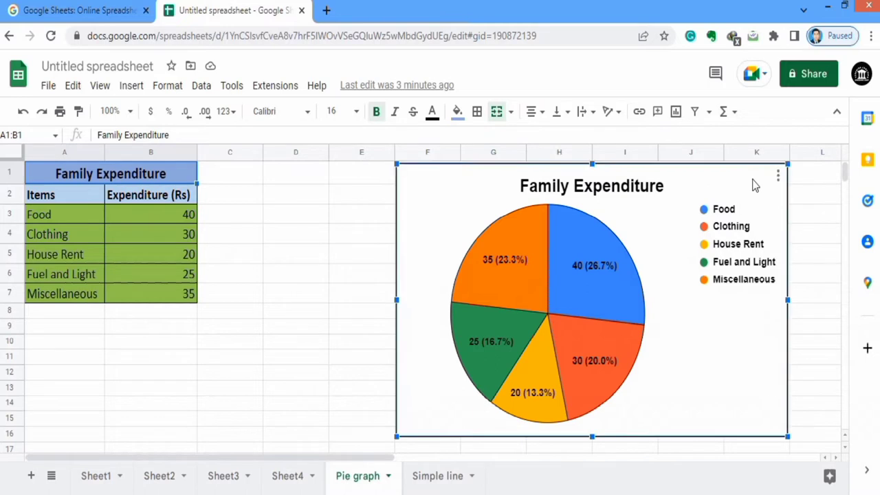
left_click(779, 177)
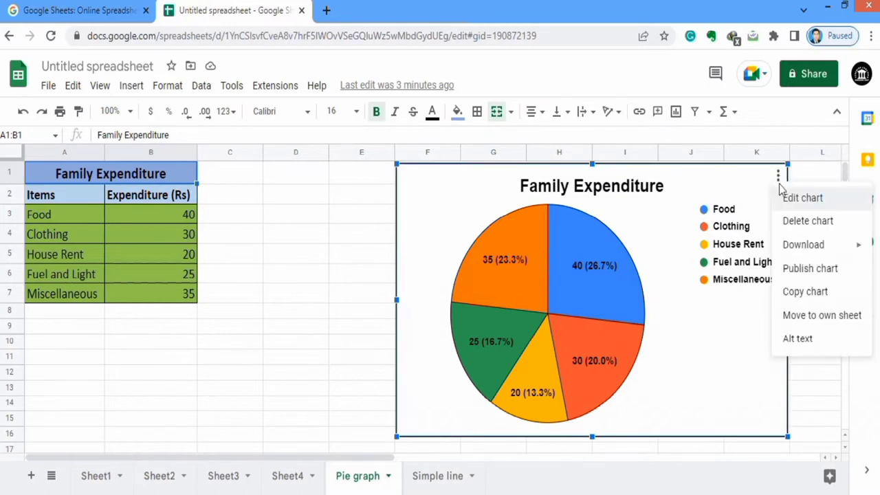
left_click(801, 223)
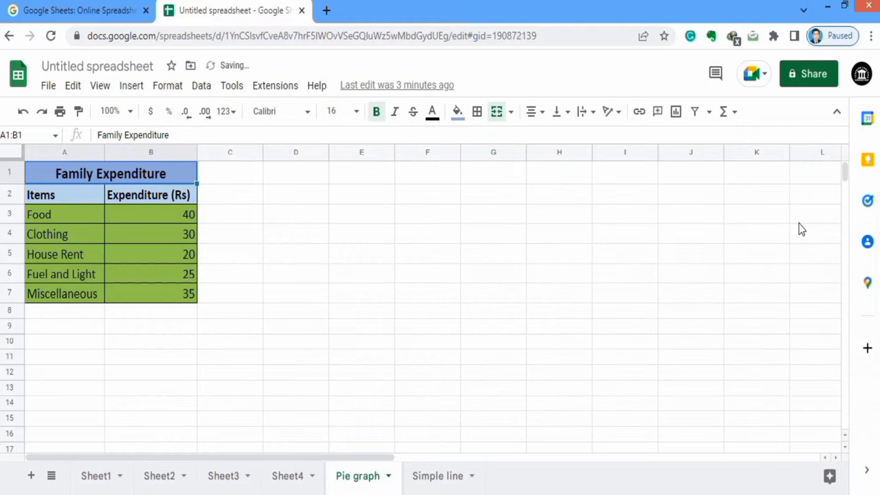
Insert a chart from the expenditure data in A2:B7 and move it beside the table so the data stays uncovered
left_click(140, 369)
left_click(174, 294)
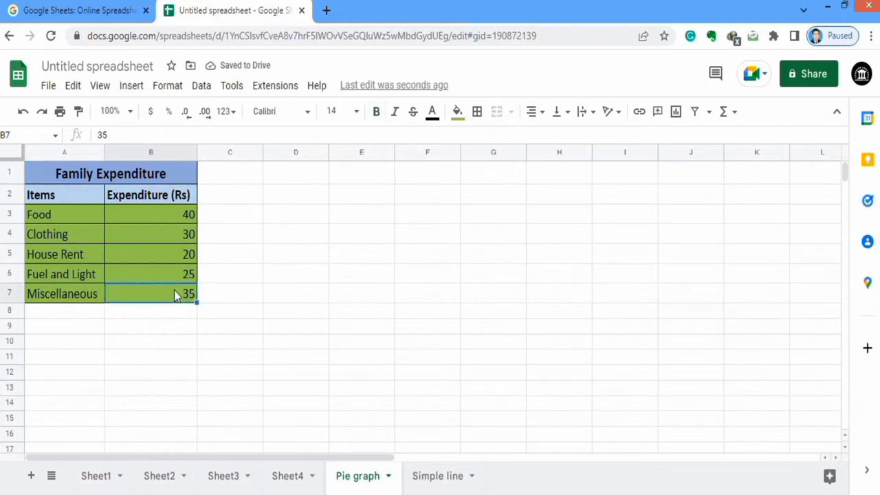
mouse_move(173, 290)
left_mouse_down()
mouse_move(90, 277)
mouse_move(72, 194)
left_mouse_up()
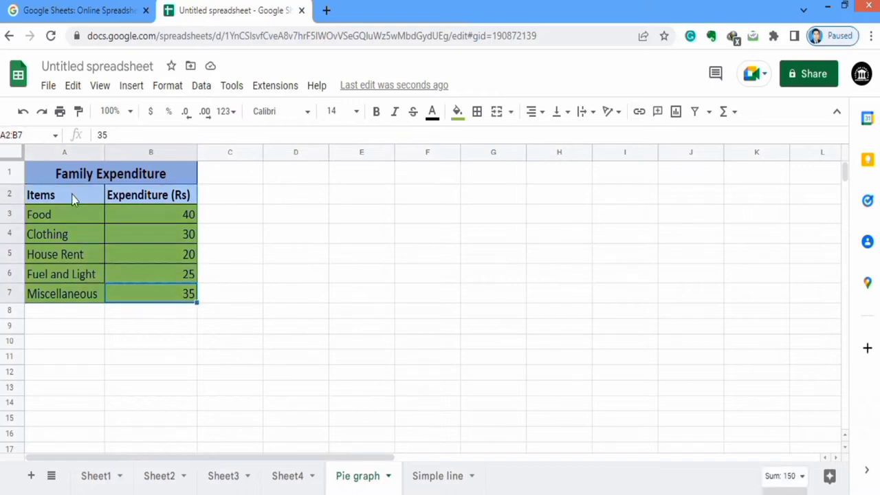
left_click(132, 88)
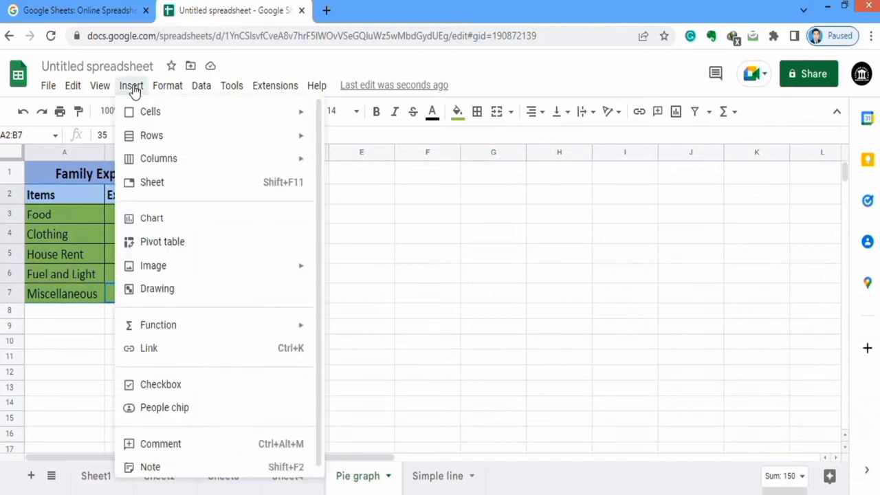
left_click(173, 218)
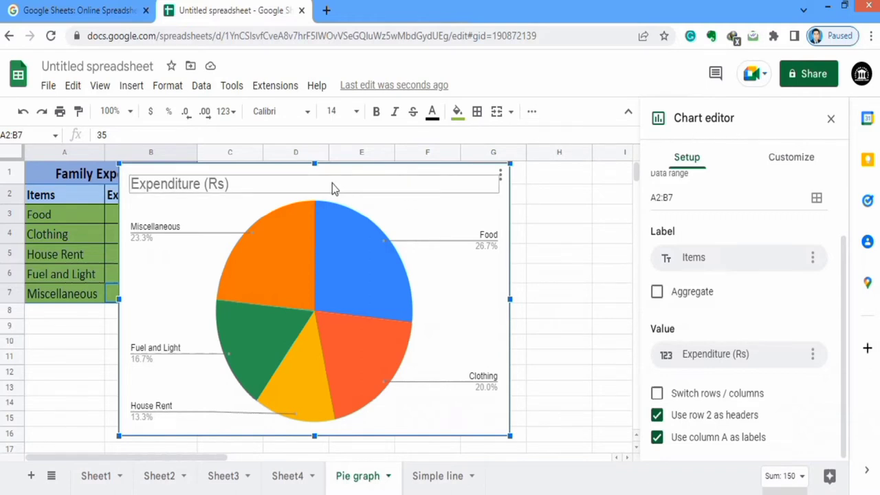
left_click_drag(128, 204, 241, 207)
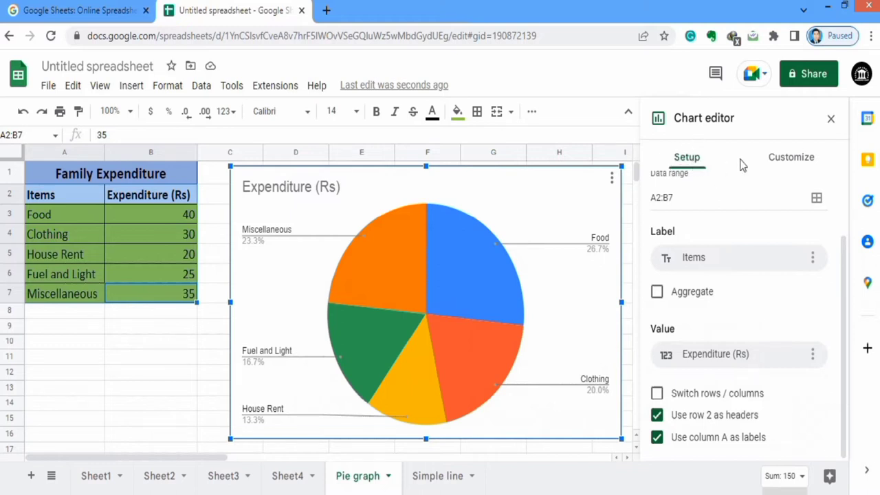
Try the column chart type on the expenditure chart, and return it to a pie chart
left_click_drag(845, 246, 848, 174)
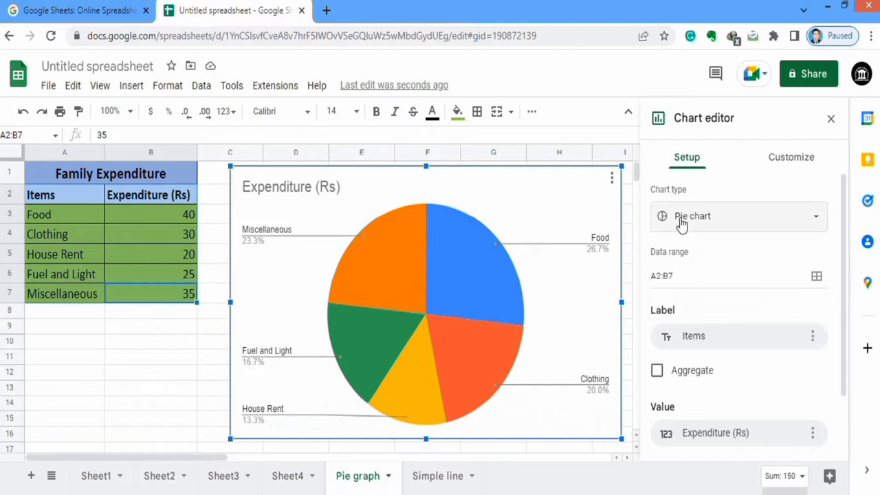
left_click(817, 220)
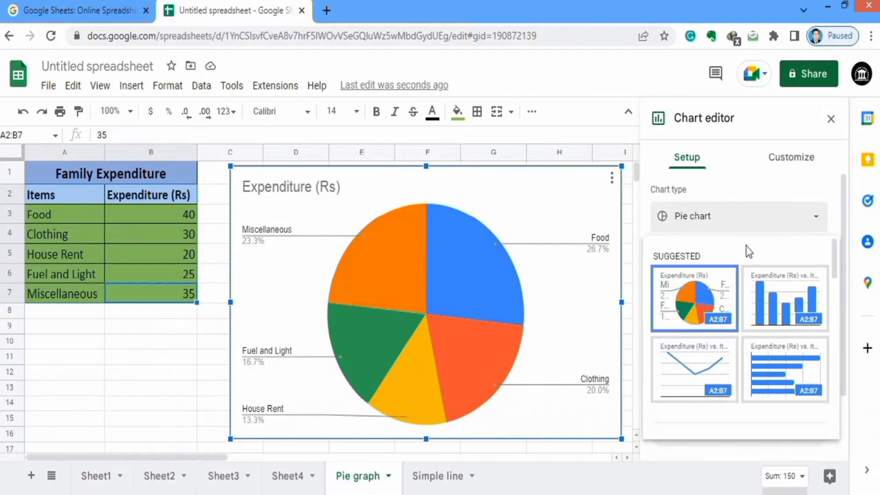
left_click(785, 294)
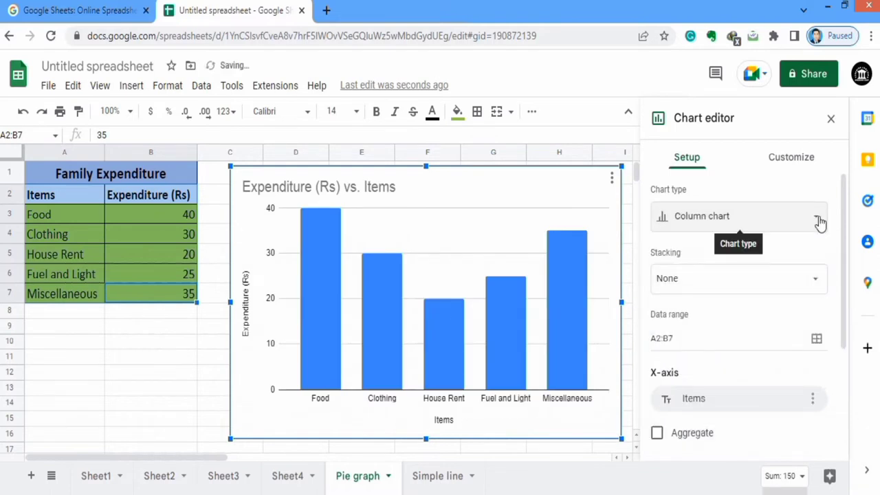
left_click(815, 217)
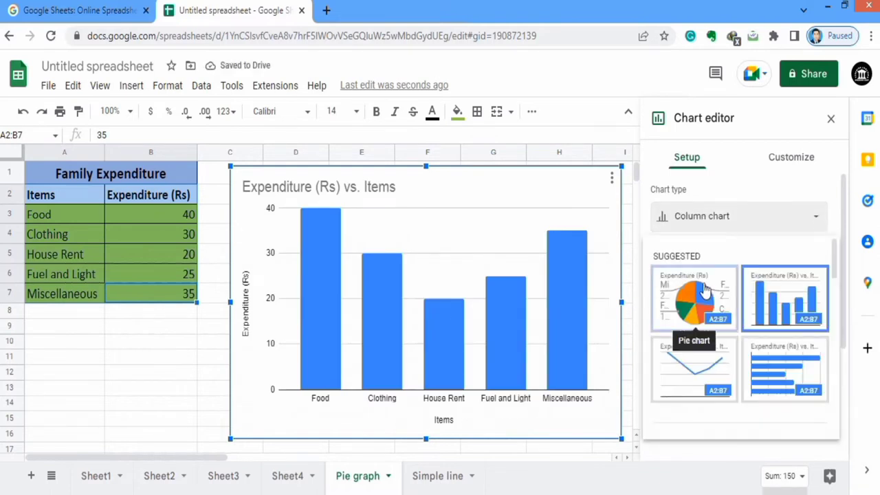
left_click(701, 297)
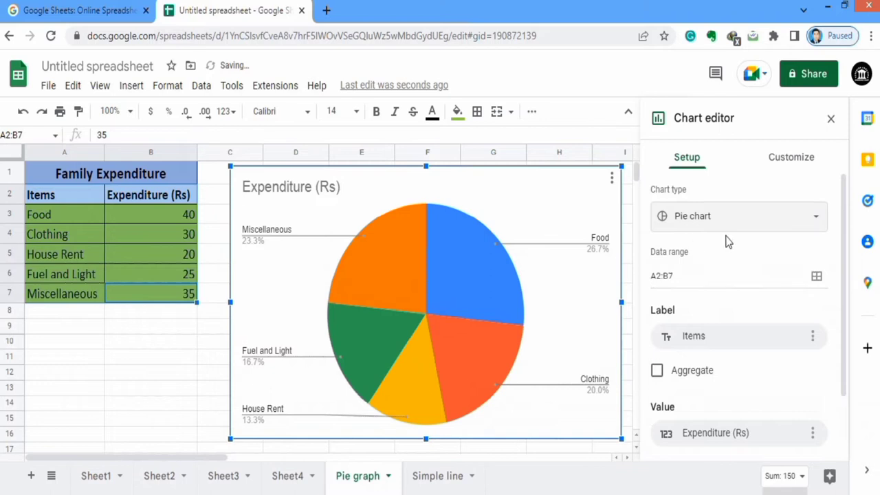
left_click(819, 220)
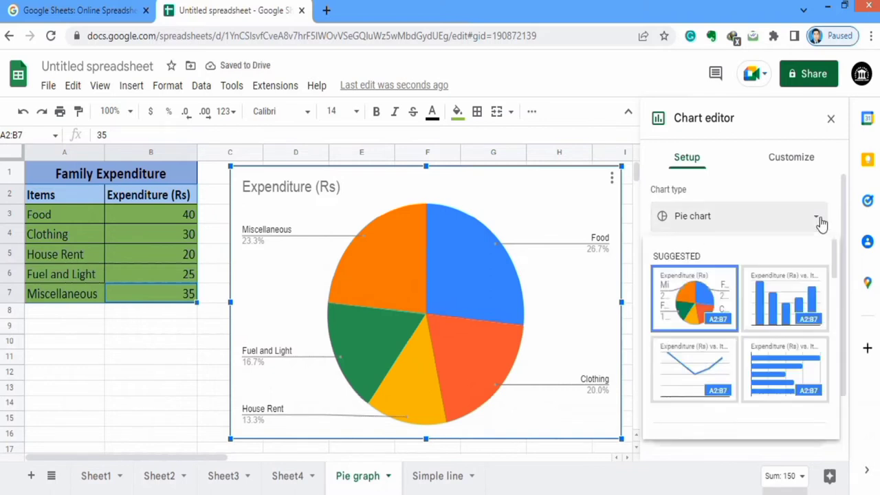
left_click_drag(836, 255, 835, 348)
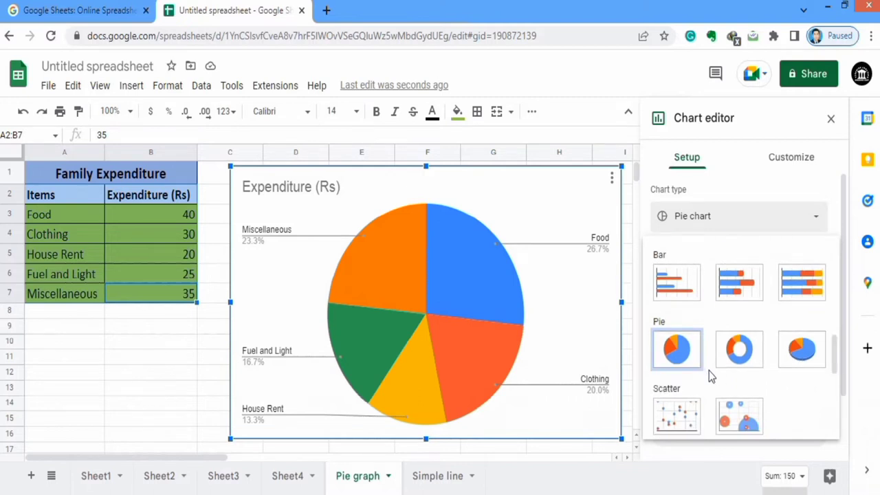
left_click_drag(836, 358, 837, 241)
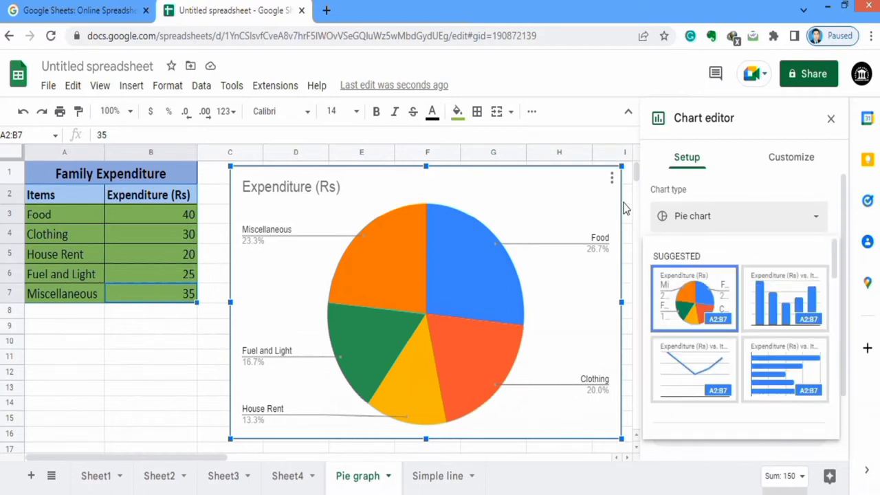
left_click(206, 348)
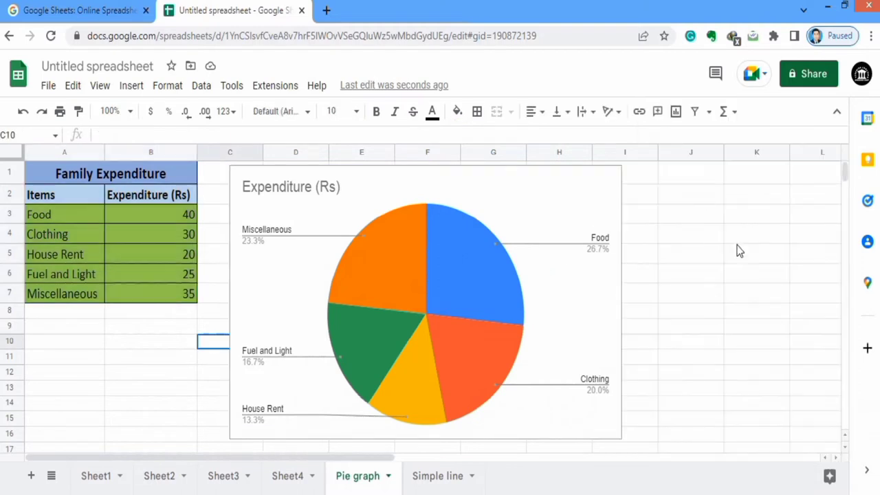
Open the pie chart for editing again and review its data range, label, value and header settings
left_click(603, 188)
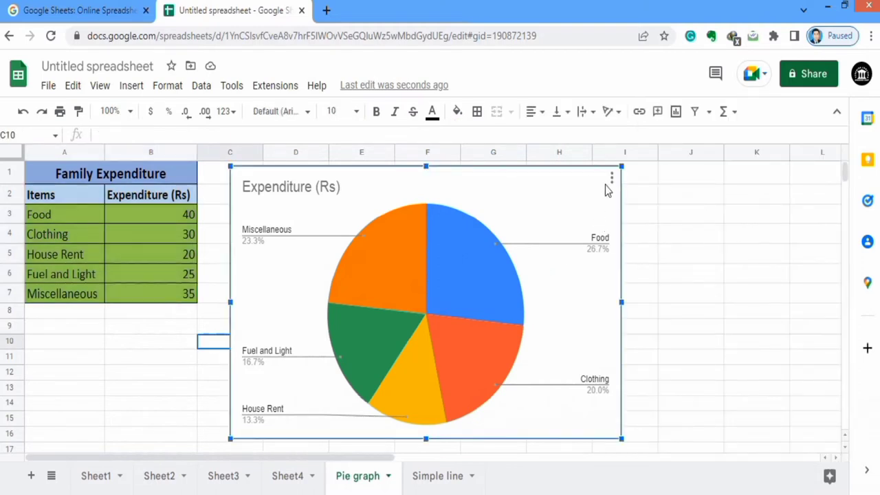
left_click(611, 179)
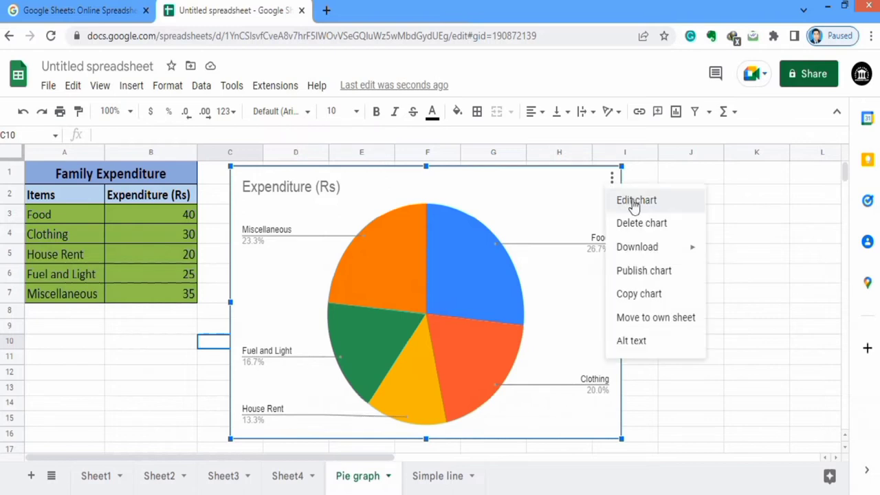
left_click(634, 203)
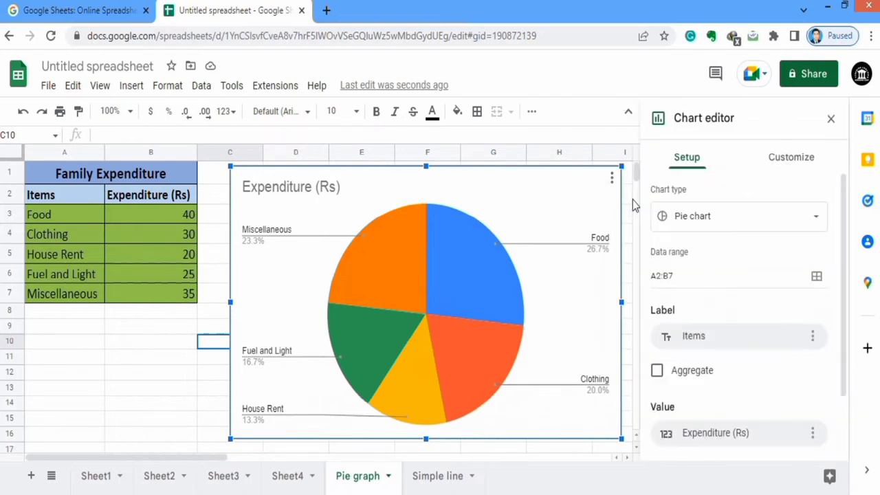
left_click_drag(842, 236, 845, 330)
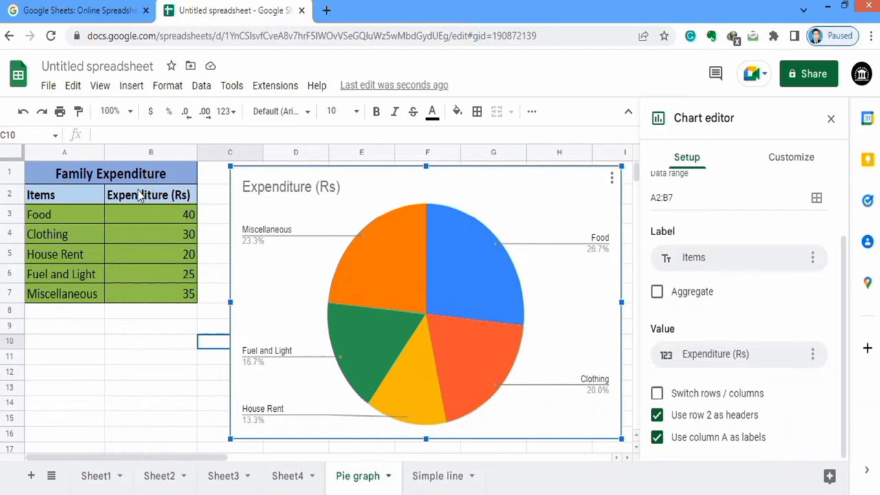
left_click(278, 213)
left_click_drag(848, 255, 846, 182)
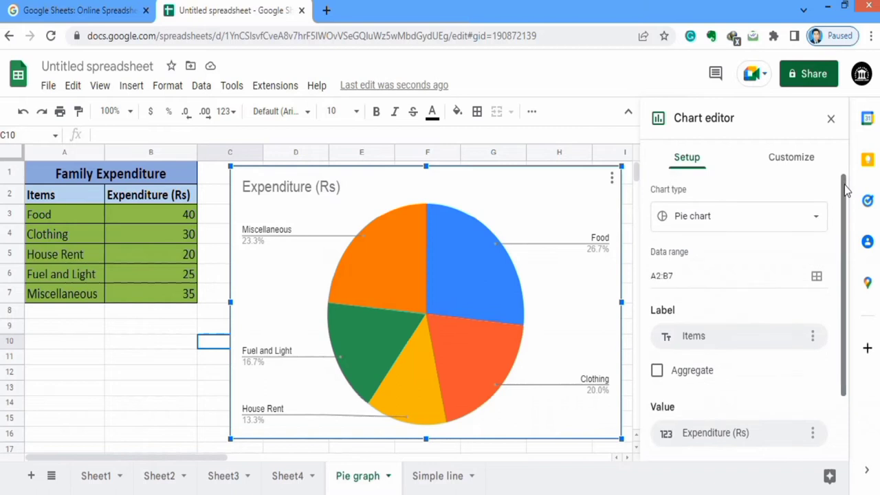
Set the chart style's font to Arial and the chart border color to black
left_click(801, 165)
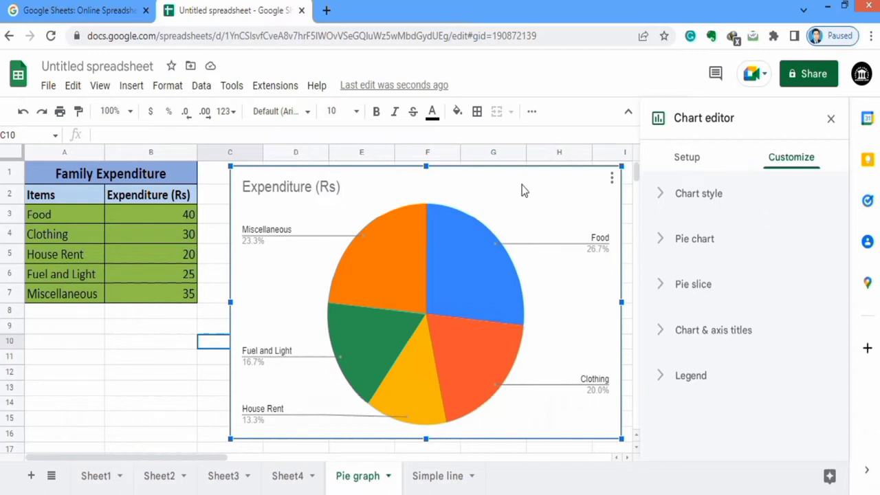
left_click(461, 247)
left_click(697, 194)
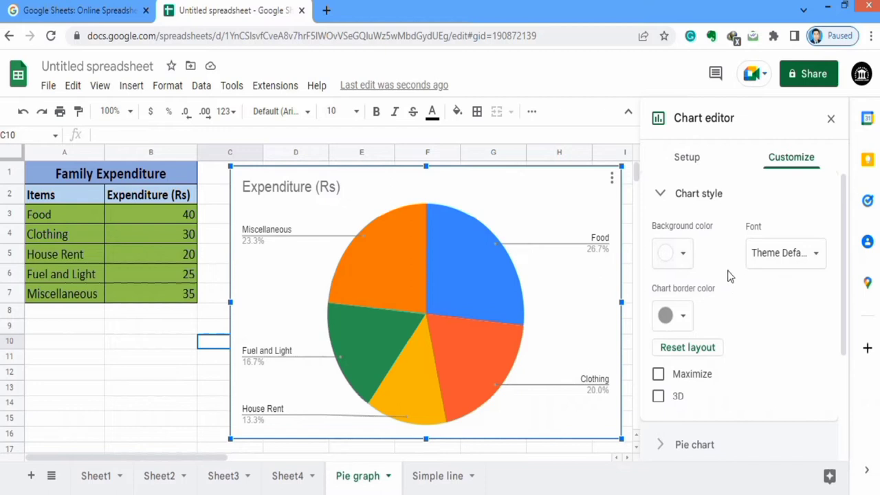
left_click(817, 258)
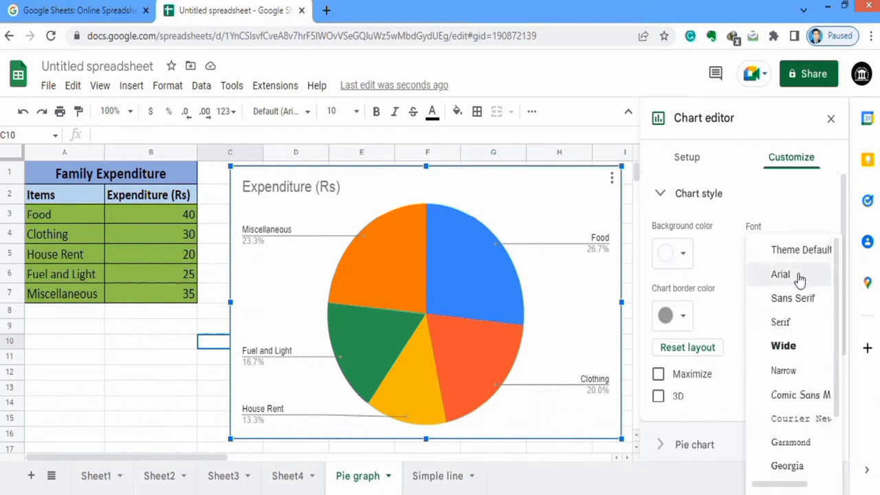
left_click(798, 275)
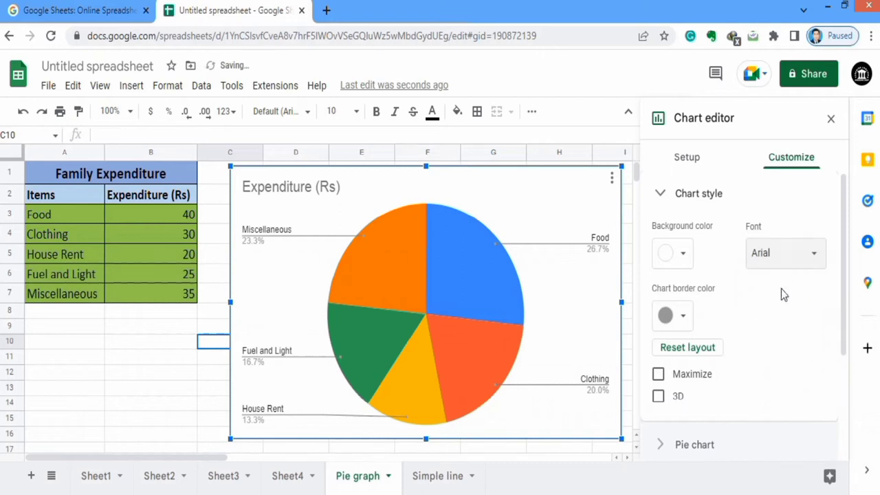
left_click(682, 319)
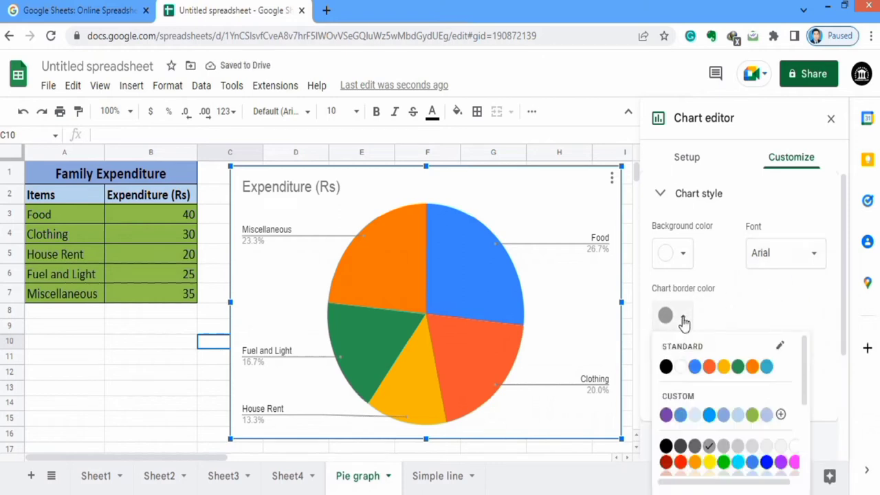
left_click(666, 367)
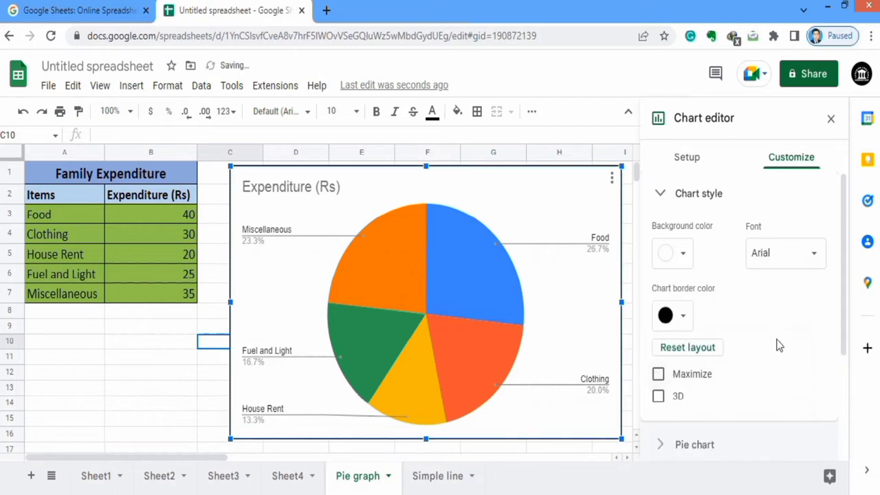
Try the 3D and Maximize options on the pie chart one at a time, turning each off again
left_click_drag(847, 280, 844, 340)
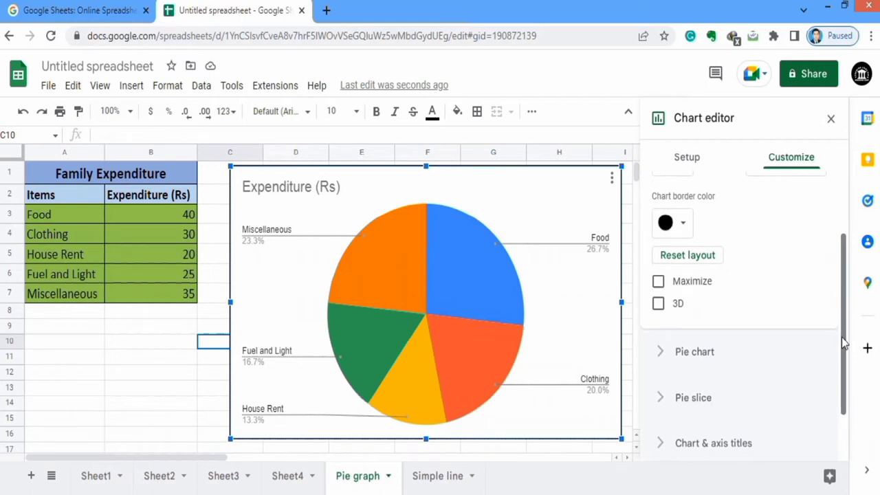
left_click(657, 304)
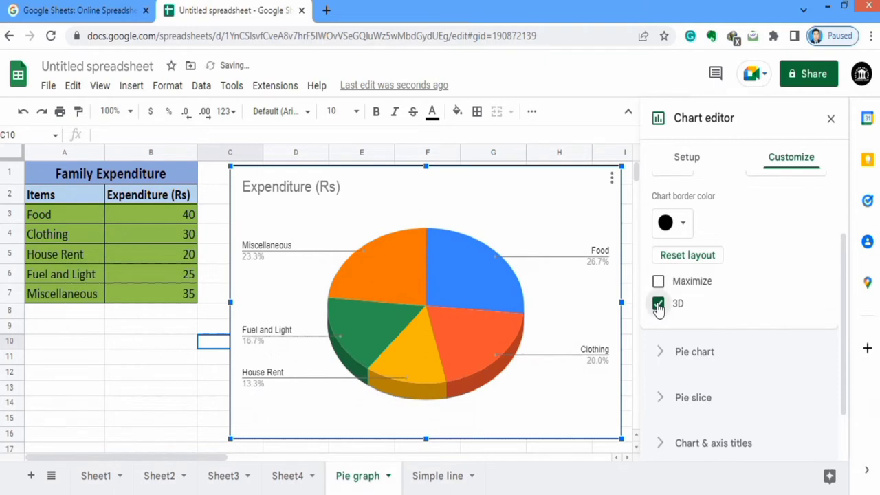
left_click(658, 304)
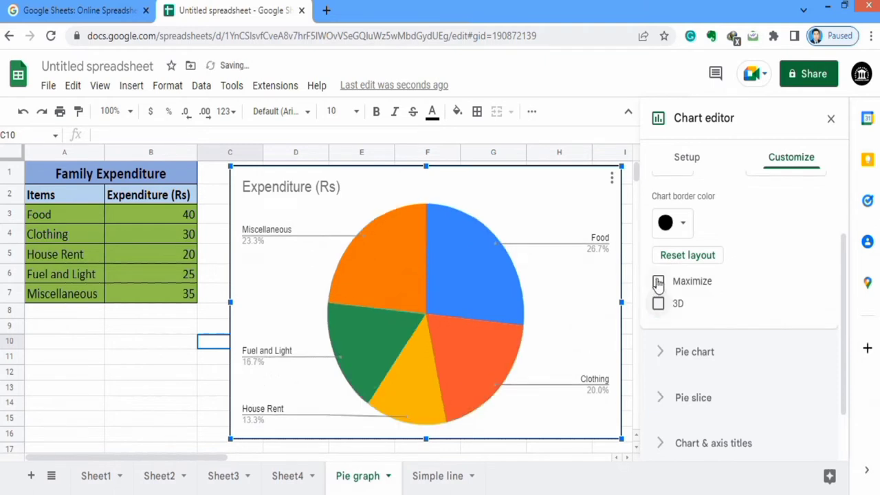
left_click(658, 282)
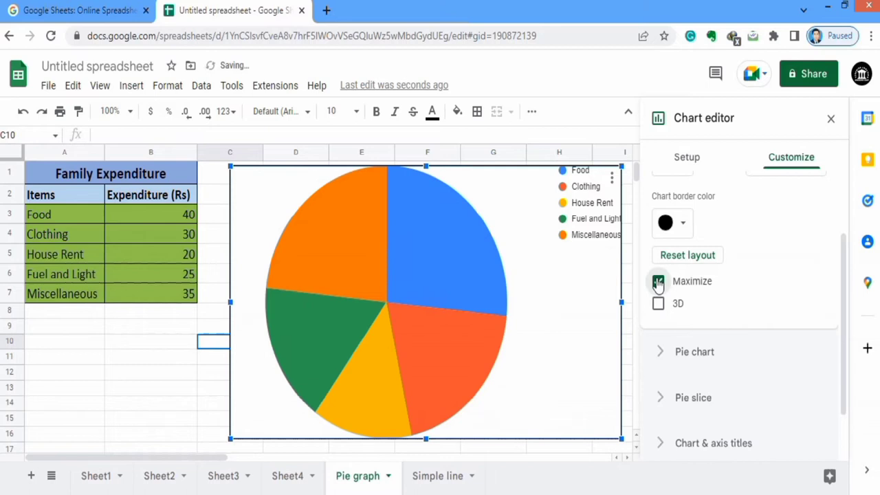
left_click(657, 282)
Try a 25% donut hole on the pie chart, and set it back to 0%
left_click_drag(846, 266, 846, 313)
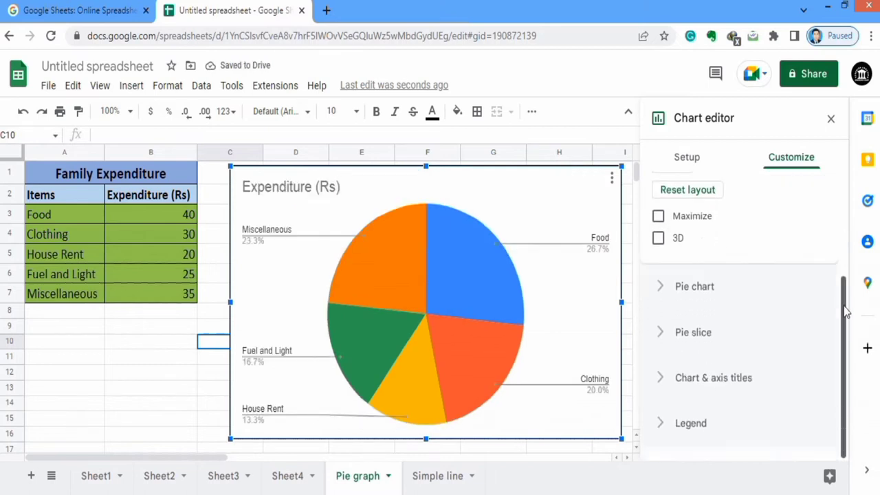
left_click(705, 286)
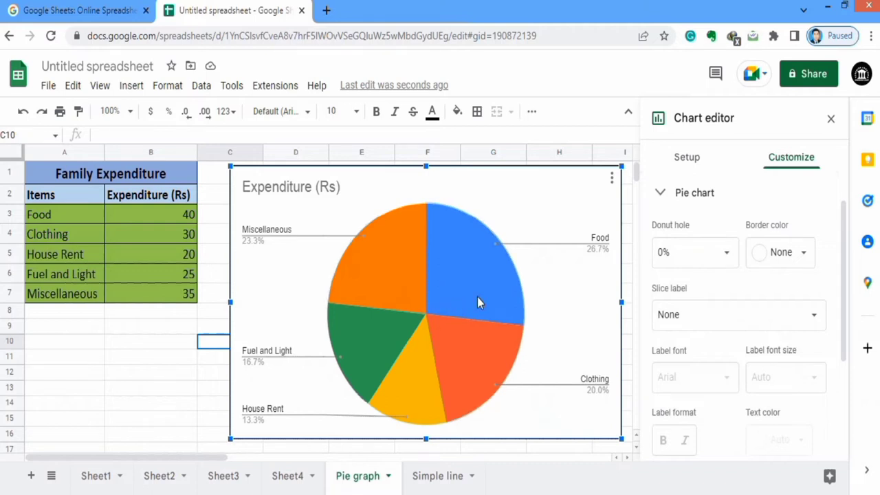
left_click(727, 257)
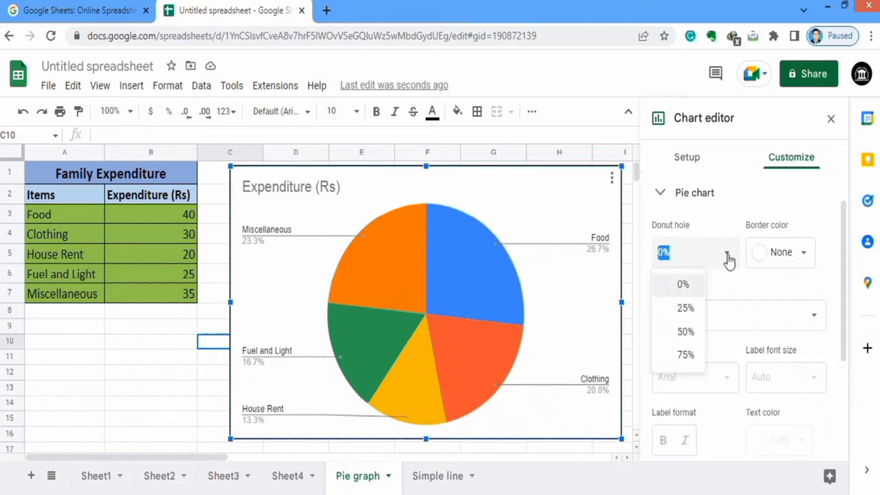
left_click(687, 309)
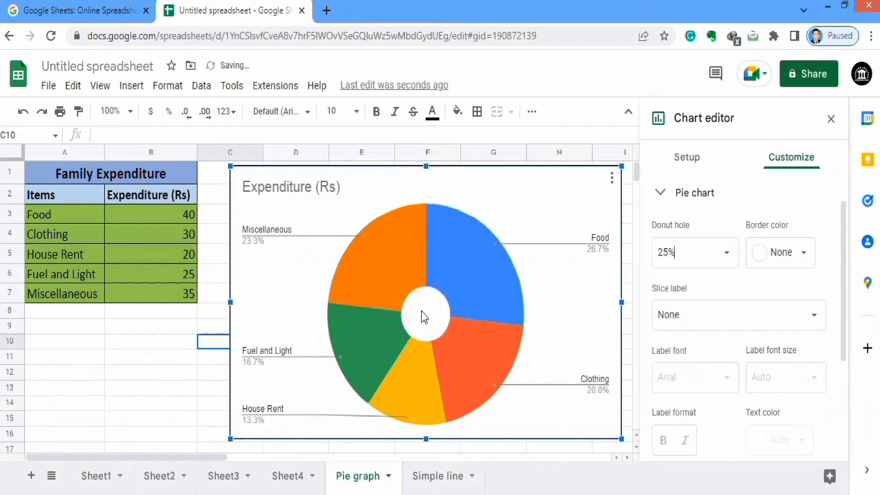
left_click(729, 257)
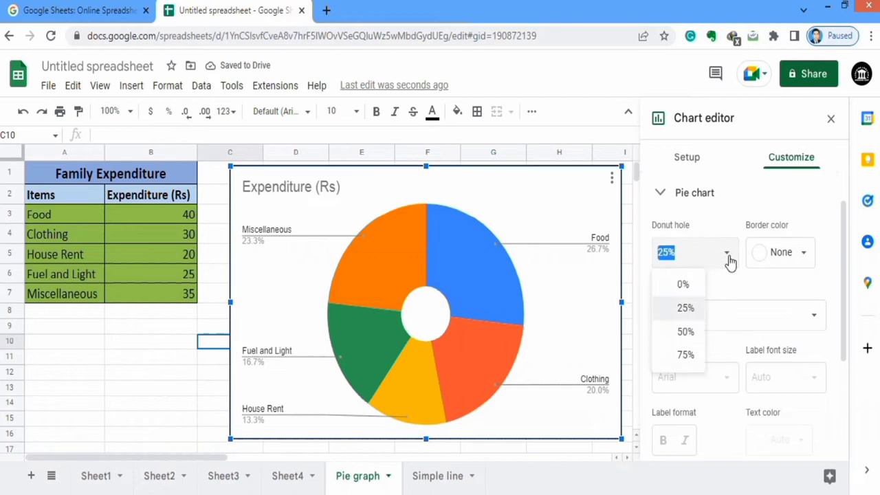
left_click(686, 285)
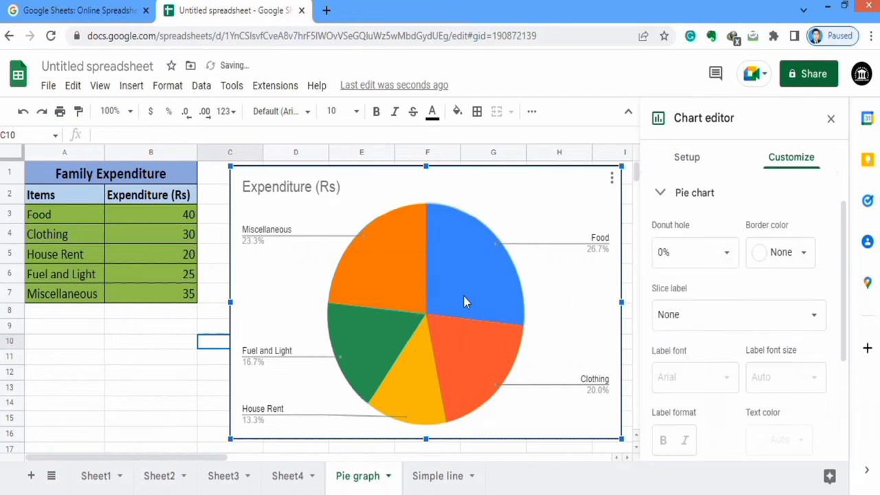
Set the pie's border color to black and its slice labels to Value and Percentage
left_click(804, 255)
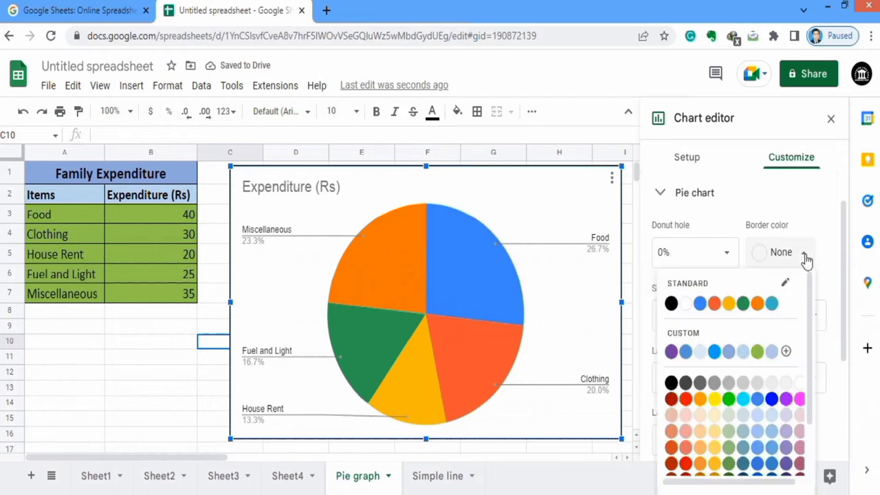
left_click(670, 303)
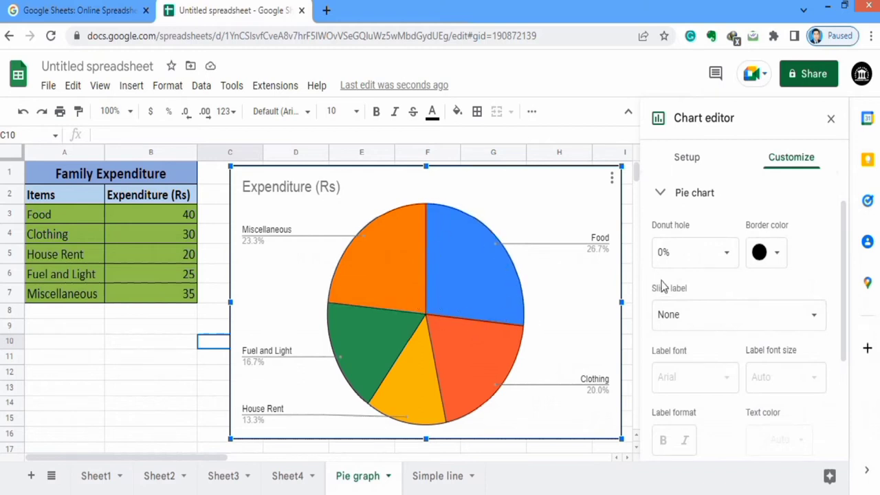
left_click_drag(843, 259, 845, 284)
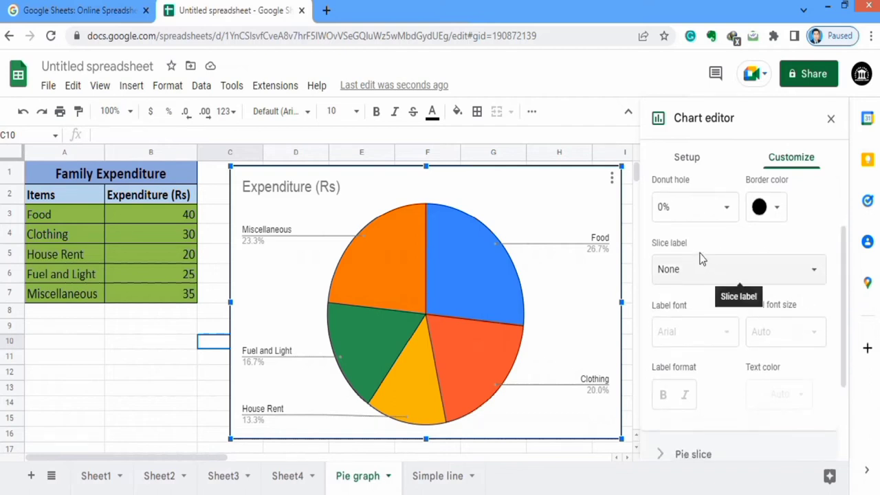
left_click(817, 276)
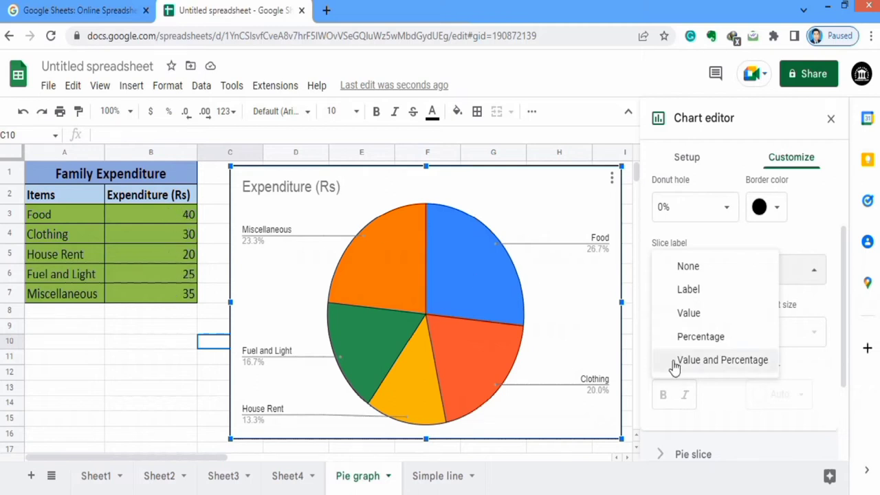
left_click(710, 365)
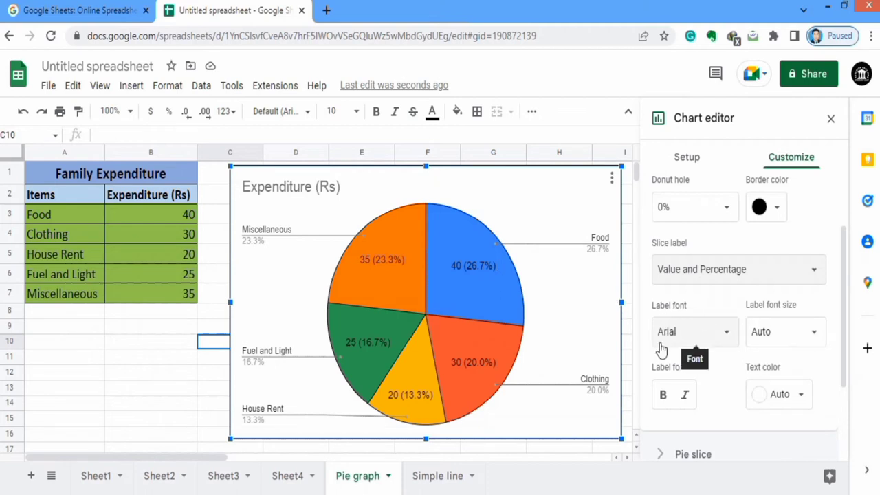
left_click(814, 337)
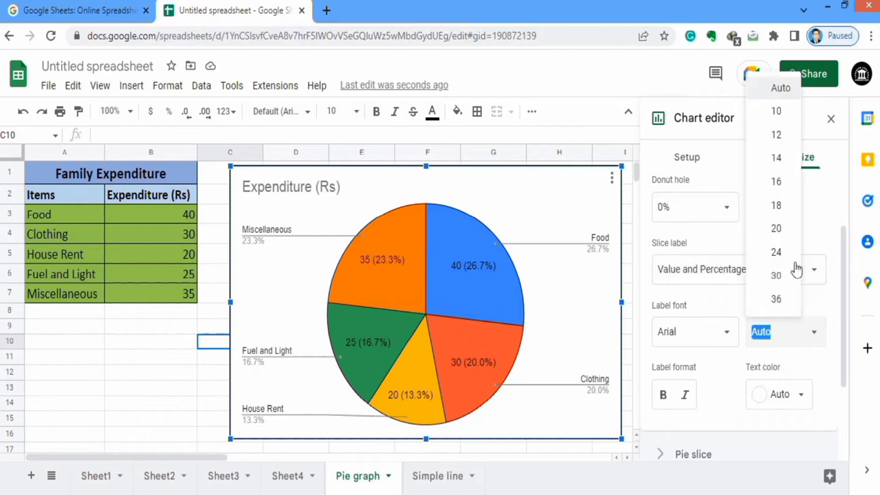
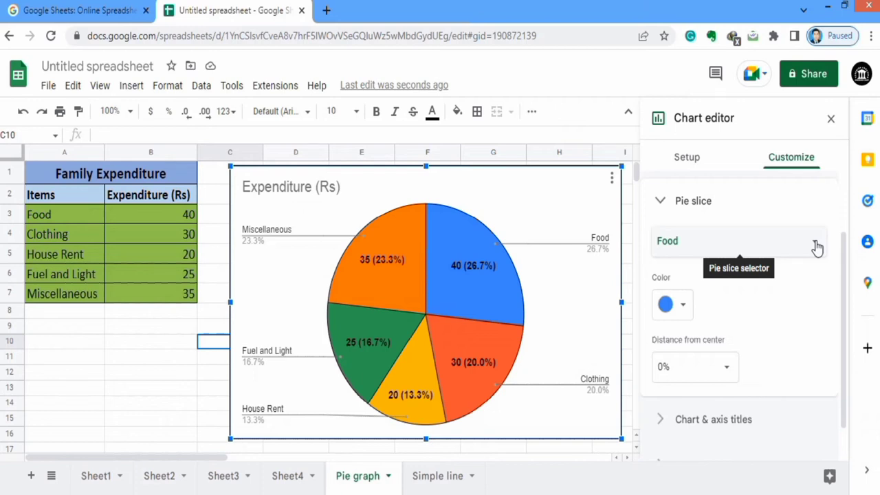
Try magenta as the Food slice's color, and undo the color change
left_click(816, 246)
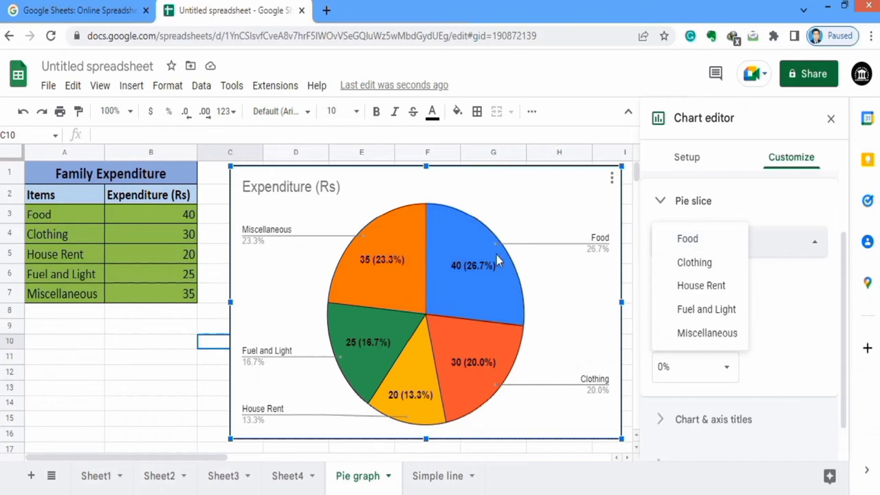
left_click(693, 240)
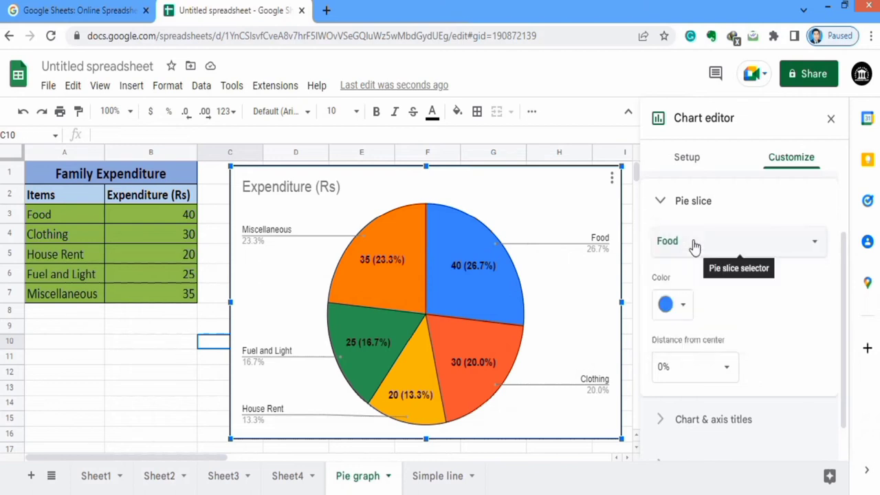
left_click(683, 309)
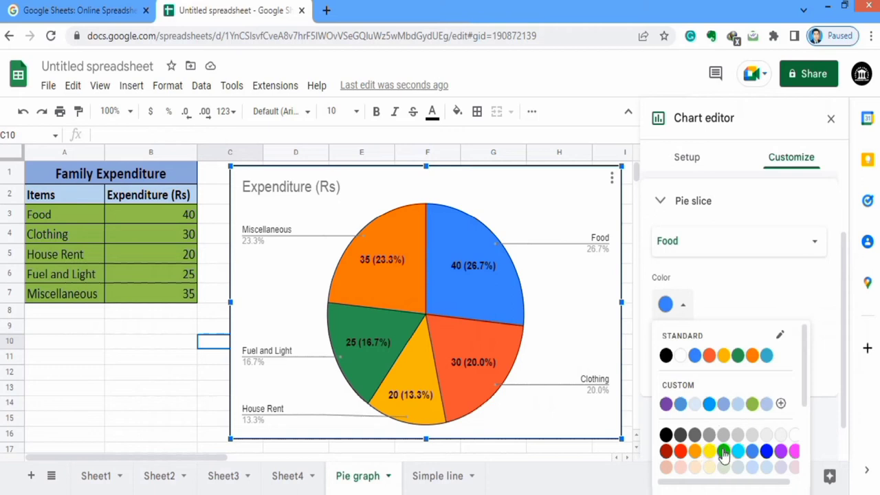
left_click(795, 452)
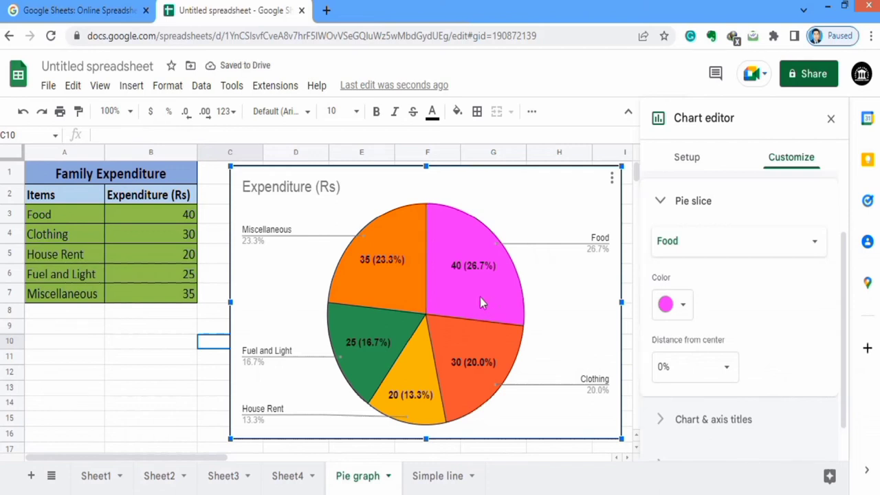
left_click(23, 114)
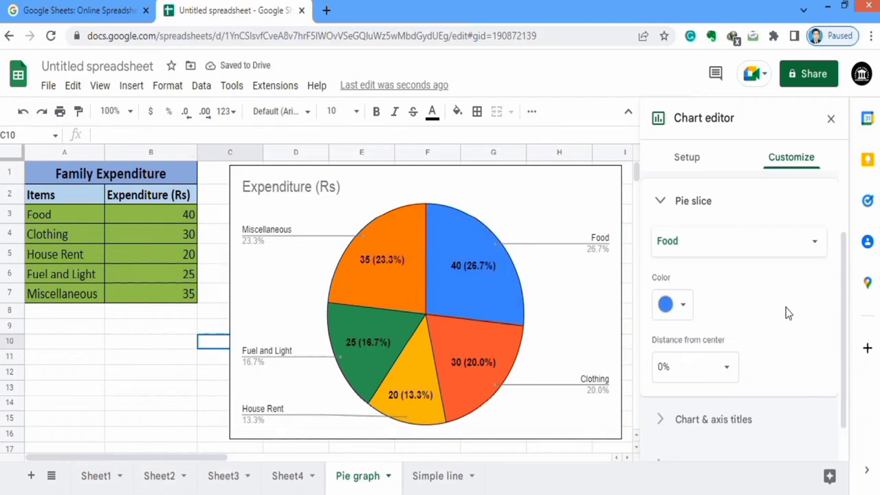
Try a 25% distance from center for the Food slice, and return it to 0%
left_click_drag(847, 286, 848, 330)
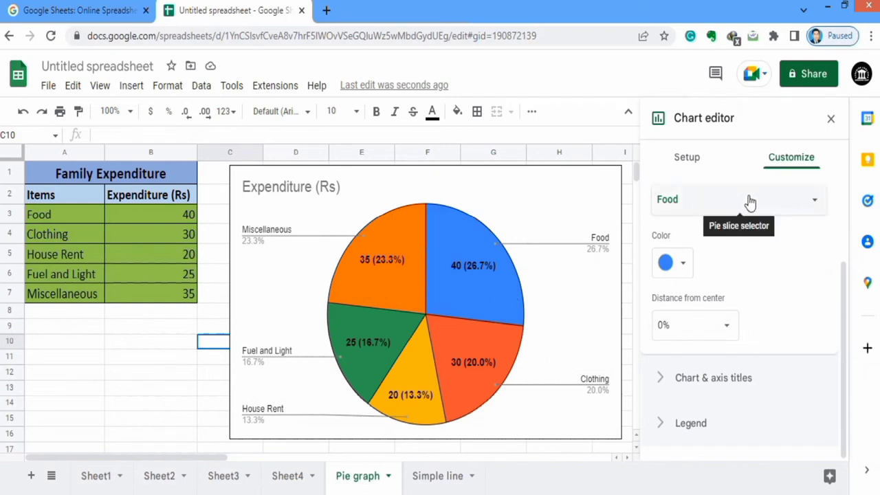
left_click(728, 328)
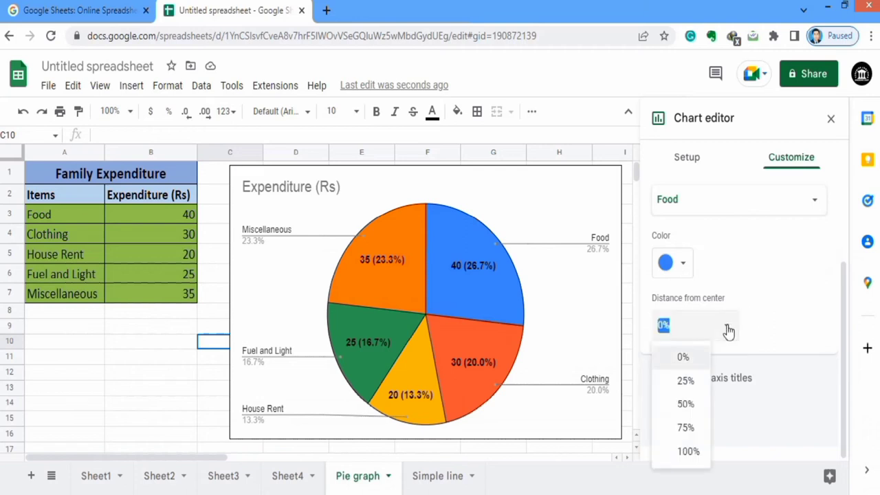
left_click(685, 381)
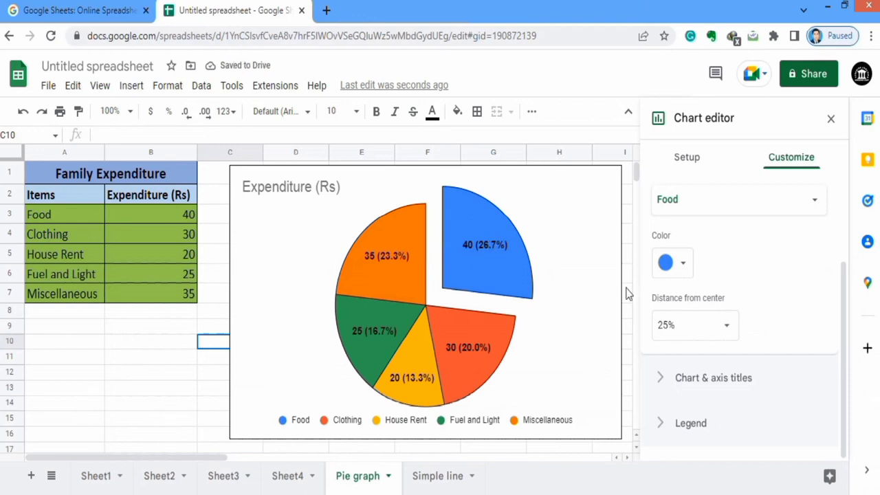
left_click(728, 331)
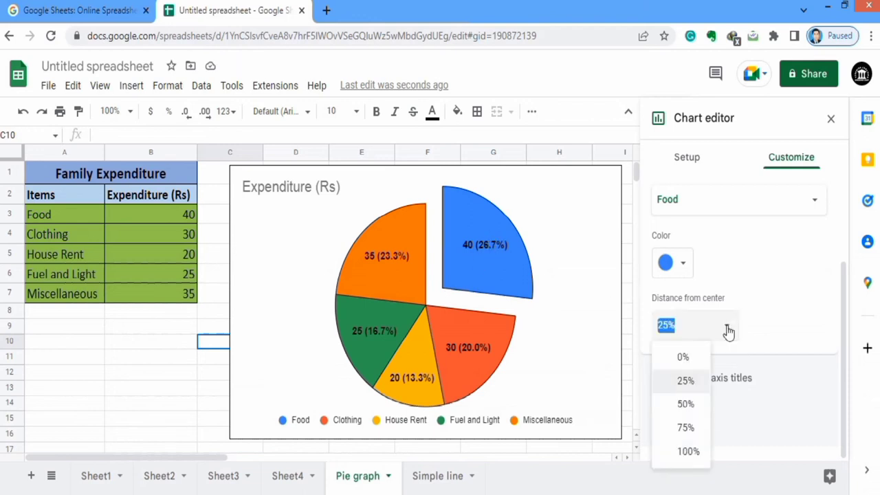
left_click(694, 356)
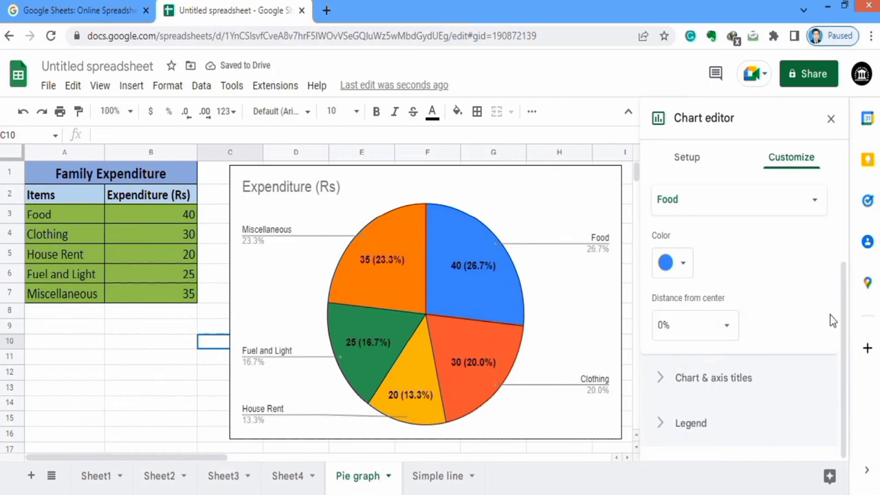
Change the chart title text to "Family Expenditure"
left_click(715, 378)
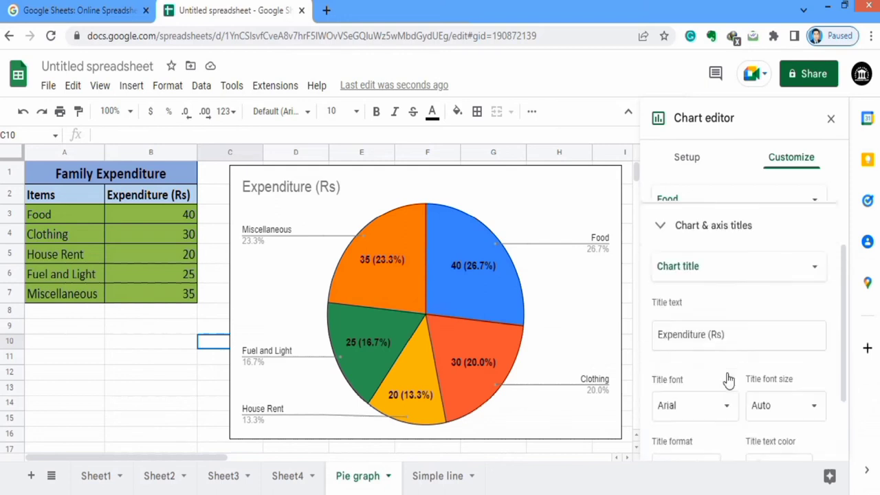
left_click(727, 314)
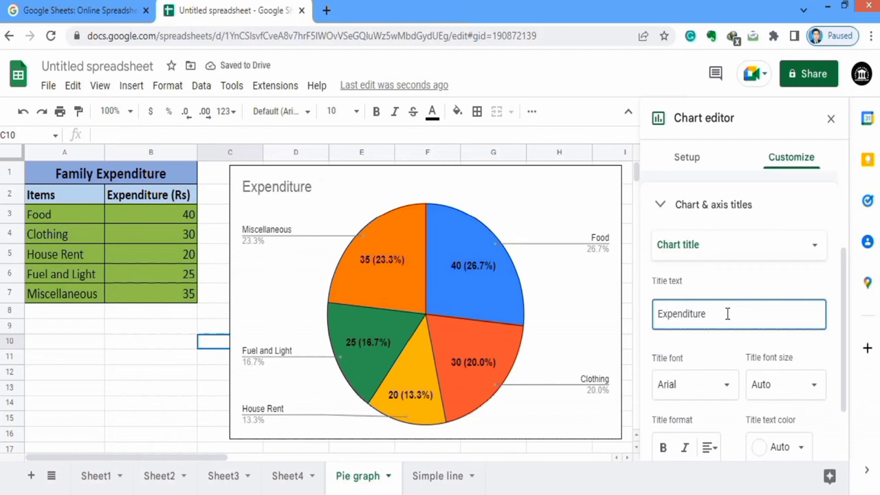
type("F")
type("mily")
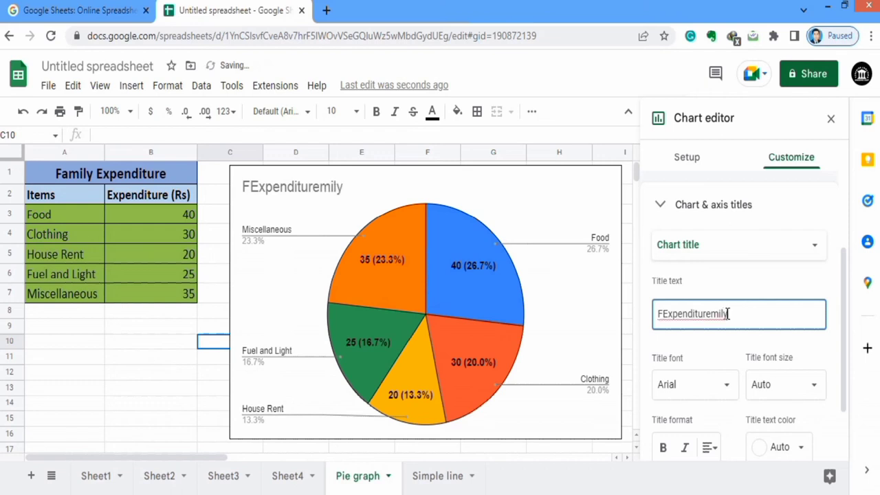
key("BackSpace")
key("BackSpace")
key("BackSpace")
key("BackSpace")
key("BackSpace")
key("BackSpace")
key("BackSpace")
key("BackSpace")
key("BackSpace")
key("BackSpace")
key("BackSpace")
key("BackSpace")
key("BackSpace")
key("BackSpace")
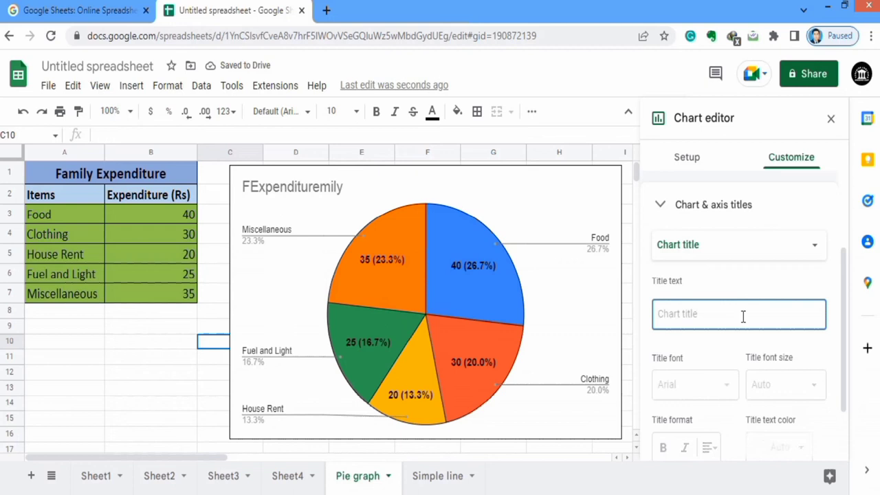
type("Family")
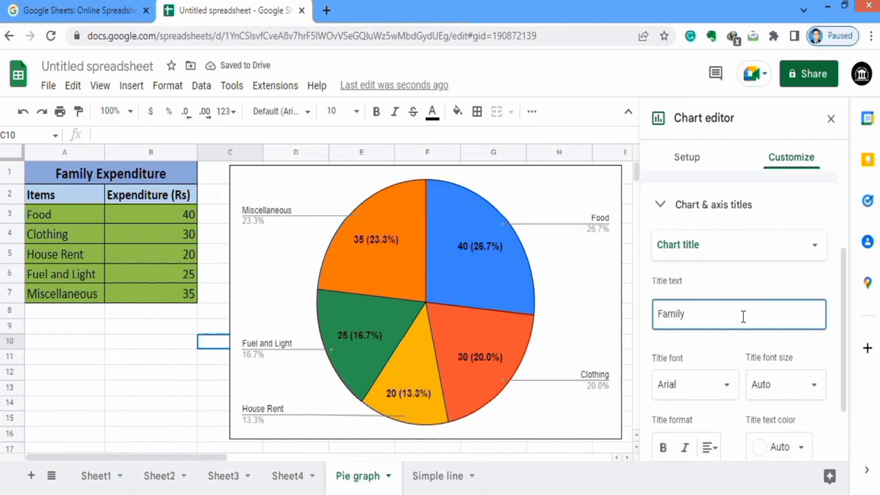
type(" Exp")
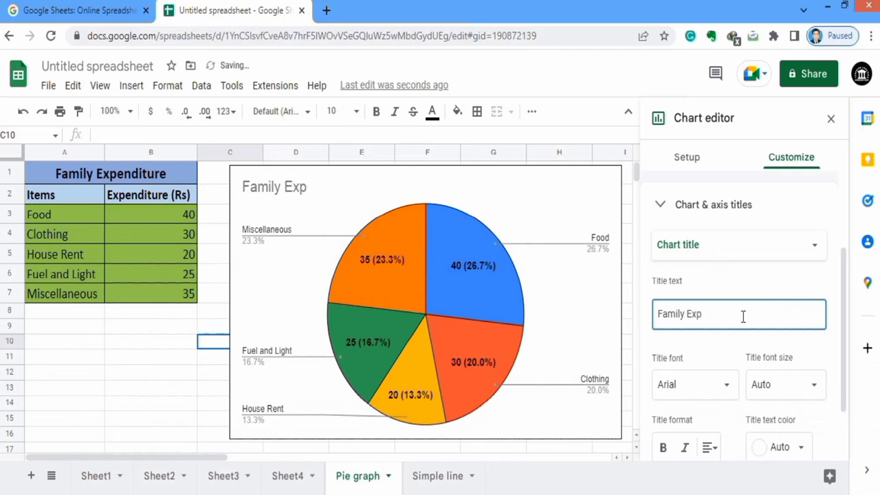
type("enditure")
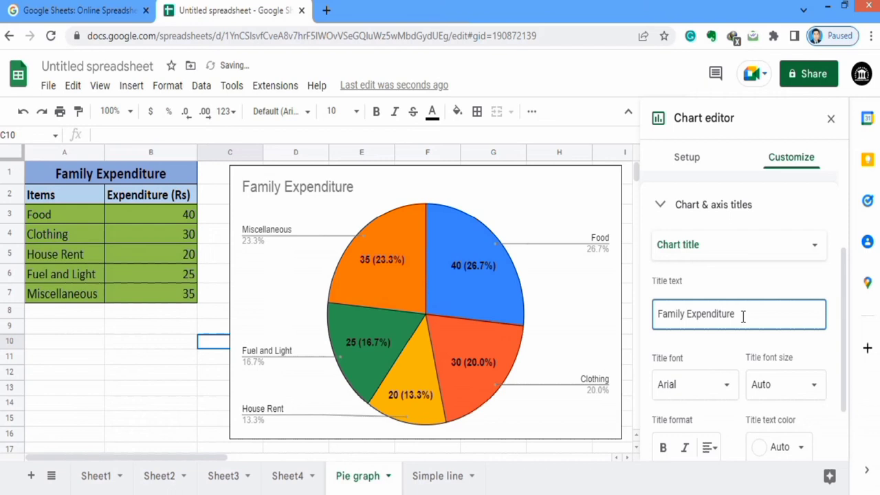
Format the chart title at font size 24, bold, centered and in black
left_click_drag(844, 285, 842, 309)
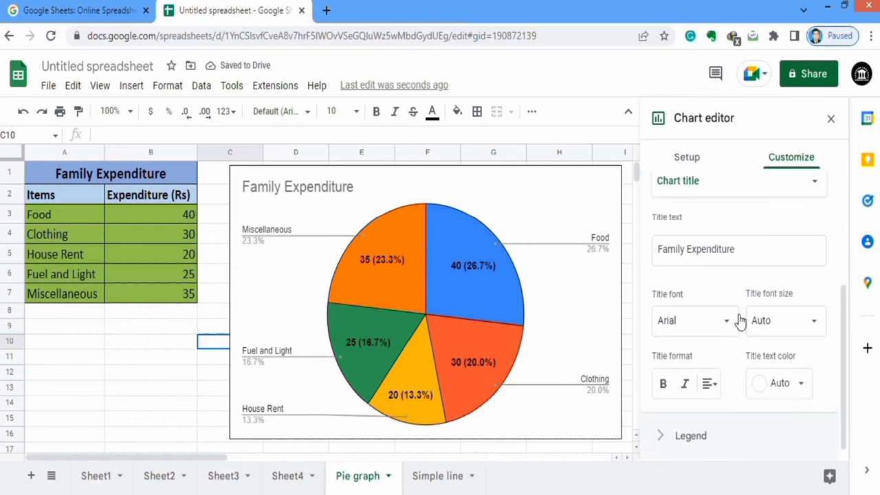
left_click(813, 326)
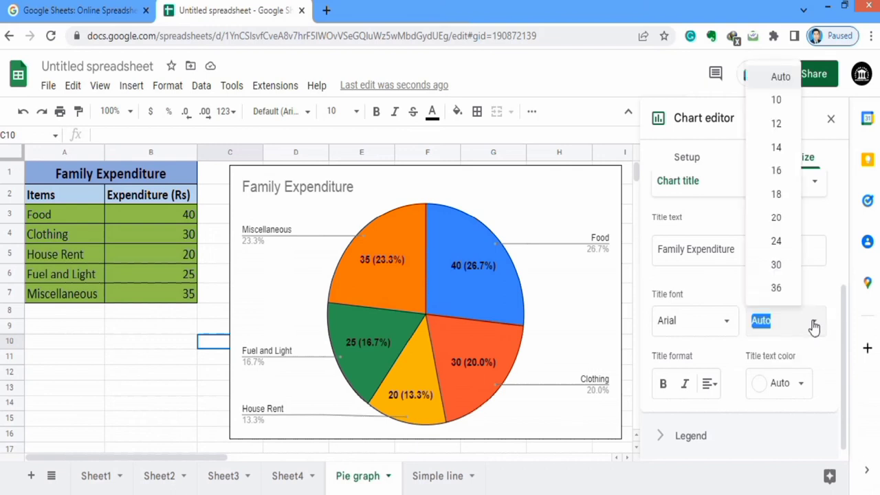
left_click(779, 242)
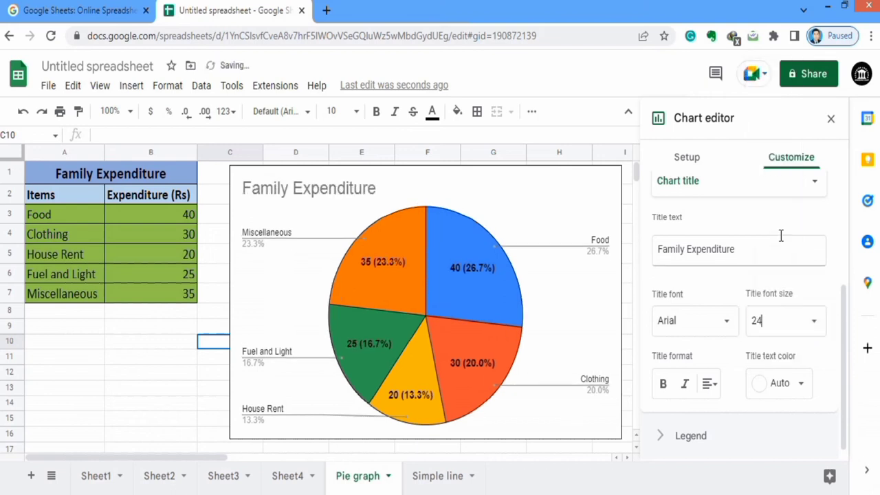
left_click(664, 387)
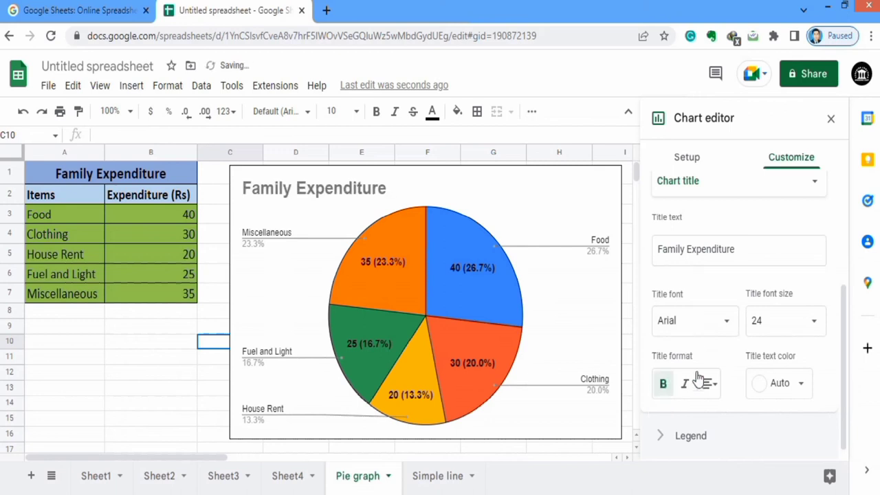
left_click(711, 386)
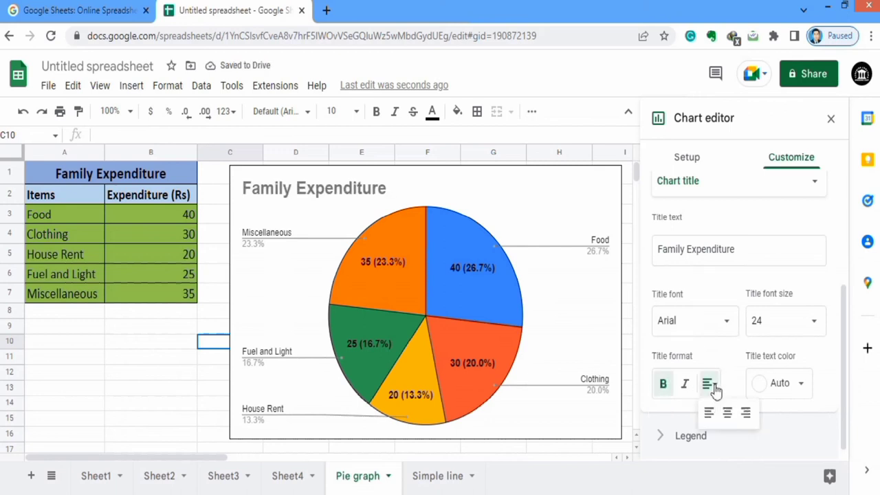
left_click(727, 412)
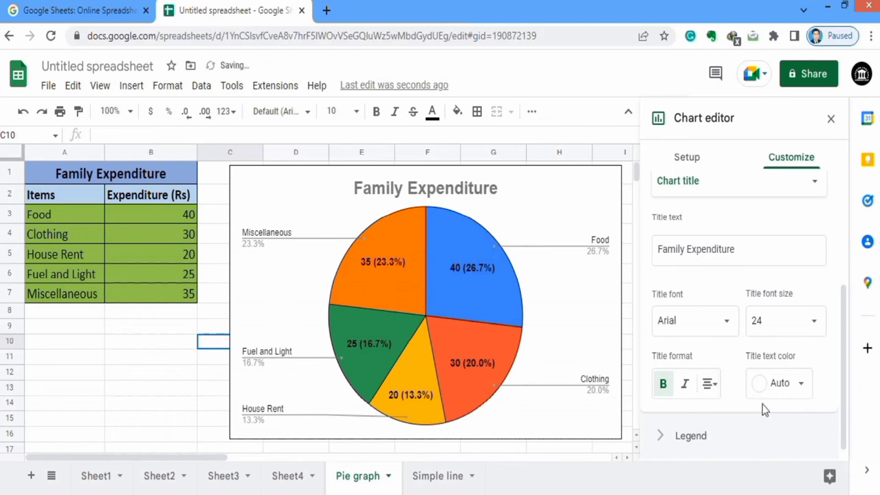
left_click(799, 387)
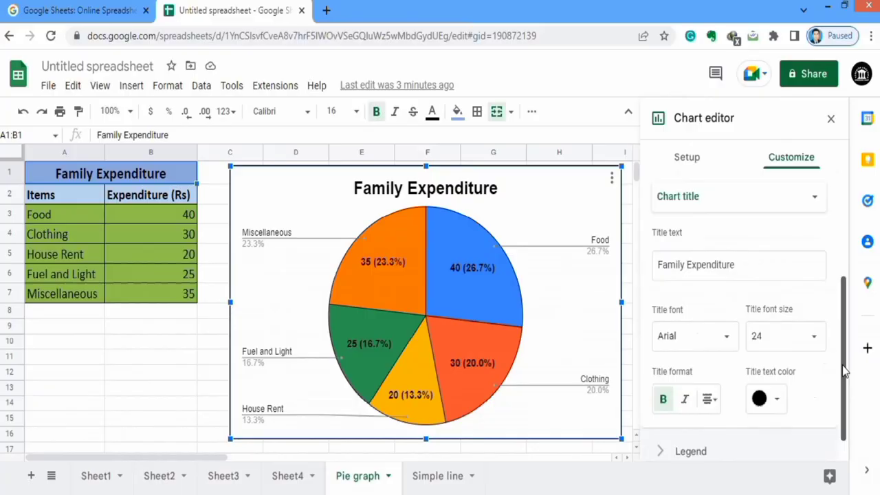
Set the pie chart's legend position to Right
scroll(845, 371, "down", 1)
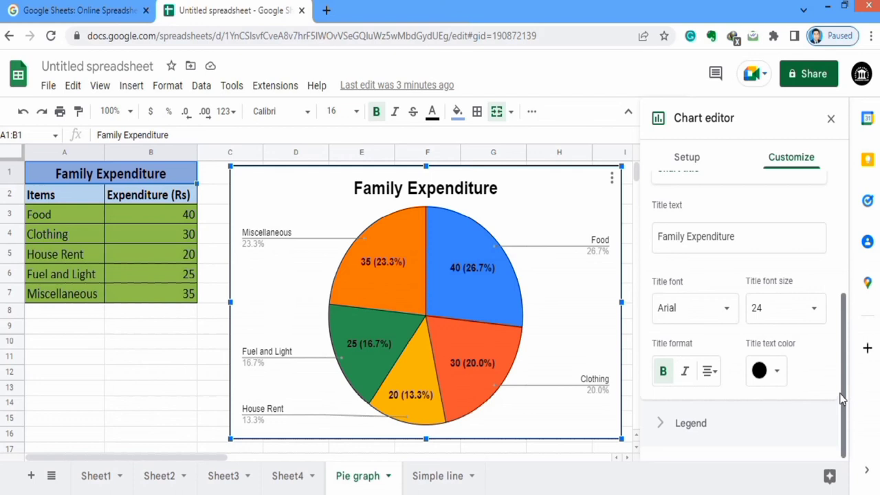
left_click(690, 423)
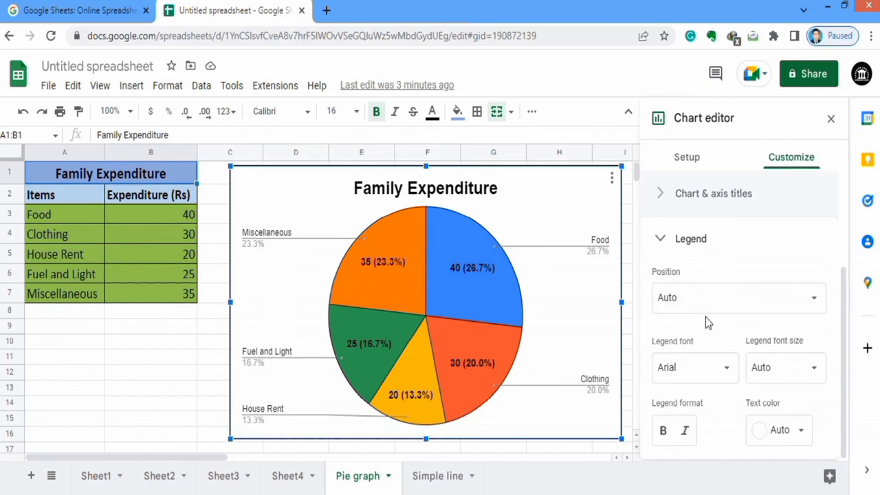
left_click(815, 304)
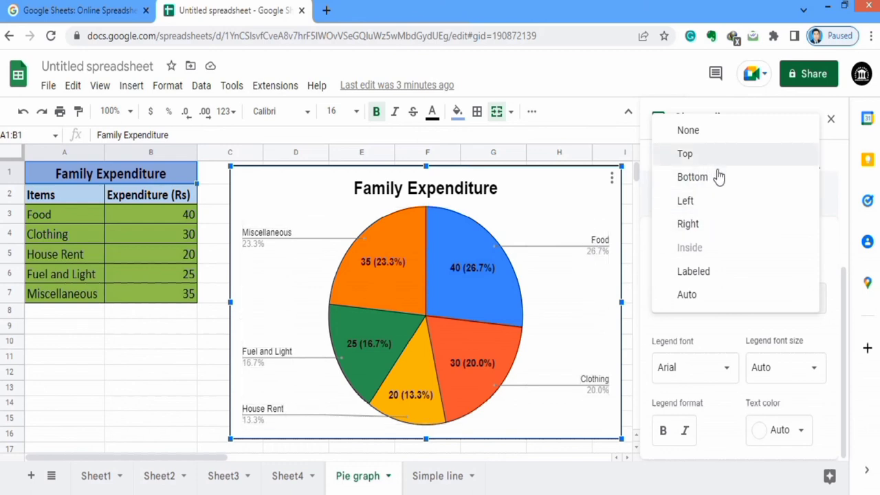
left_click(707, 226)
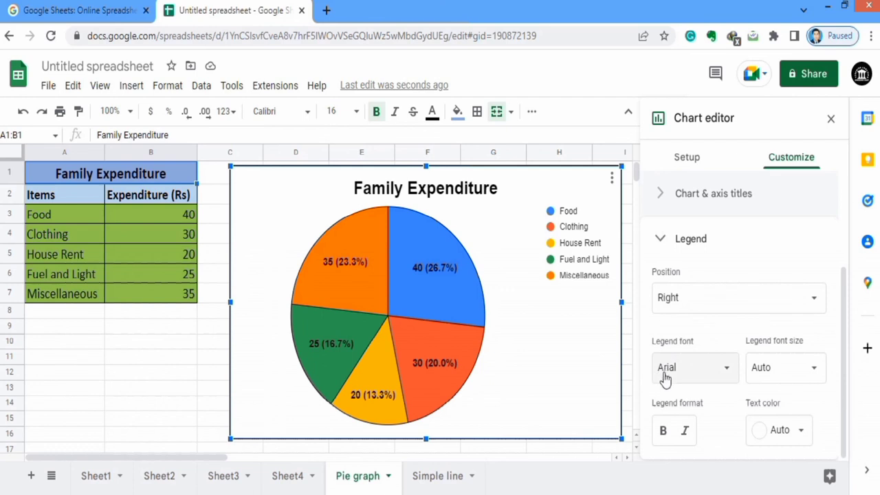
Format the legend text at font size 14, bold and black, and close the chart editor
left_click(816, 372)
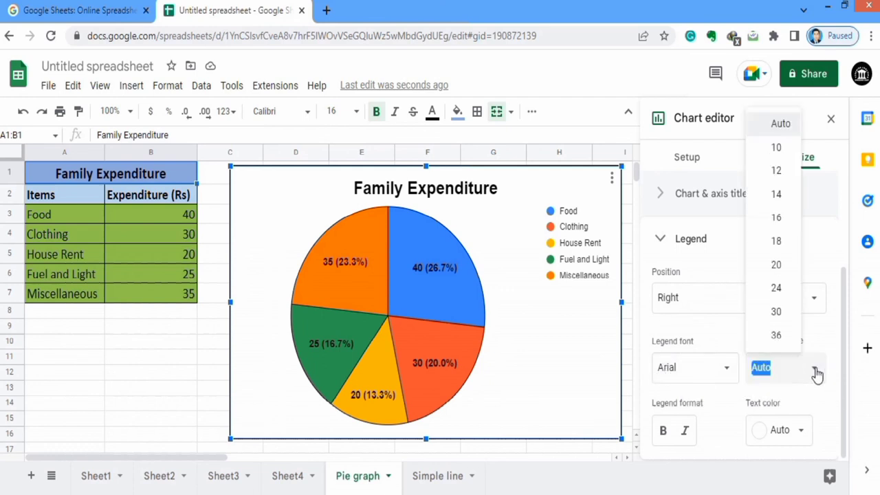
left_click(777, 198)
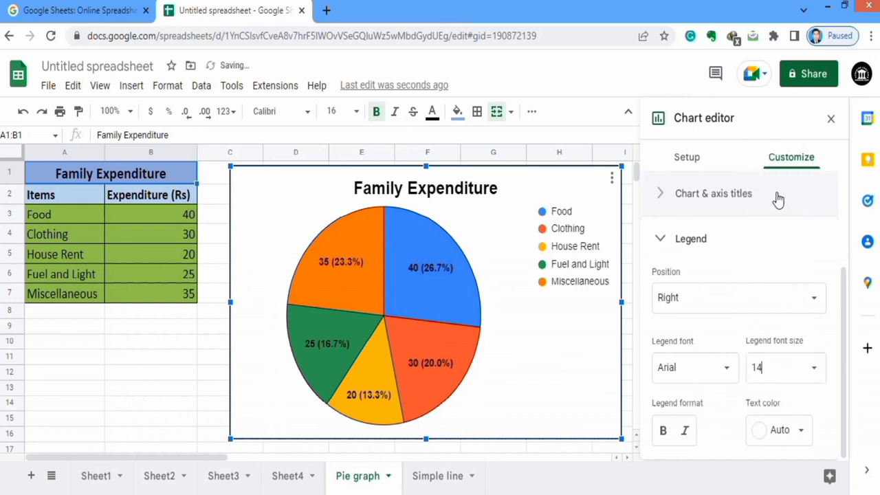
left_click(664, 431)
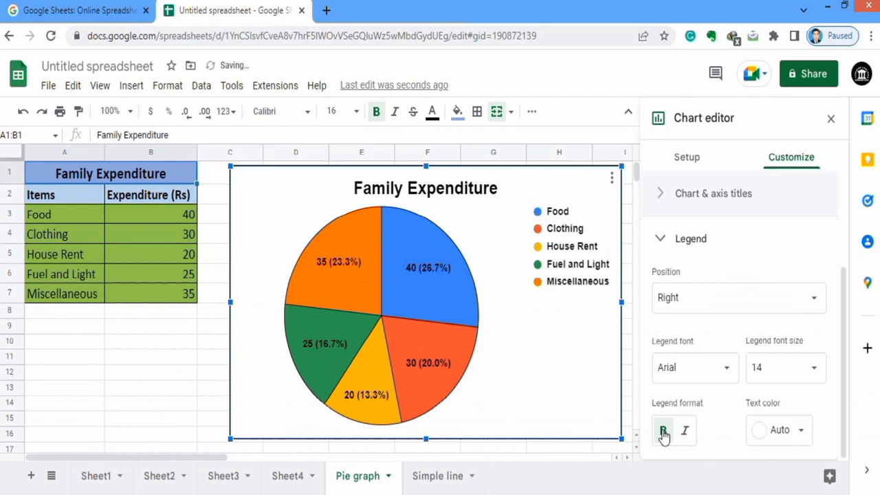
left_click(802, 432)
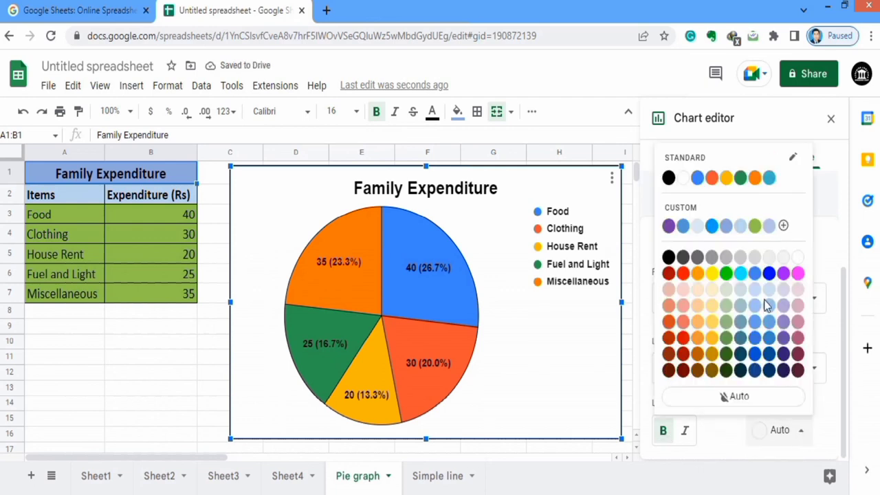
left_click(668, 178)
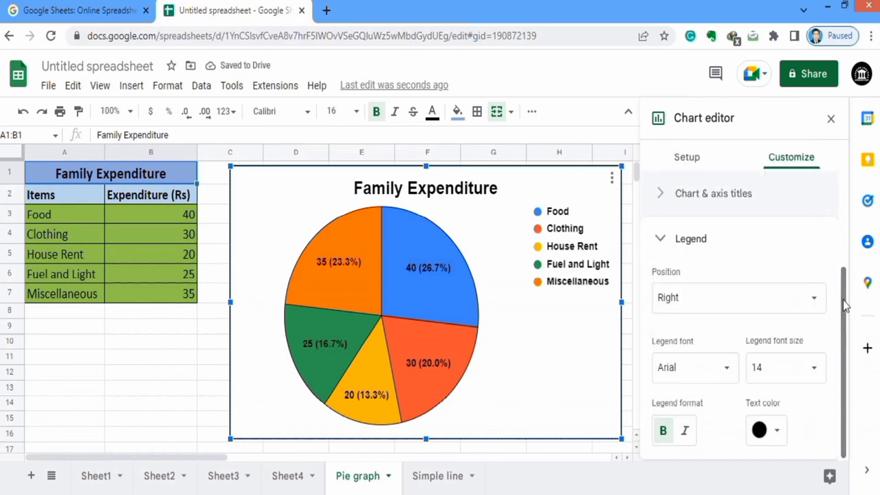
left_click(831, 120)
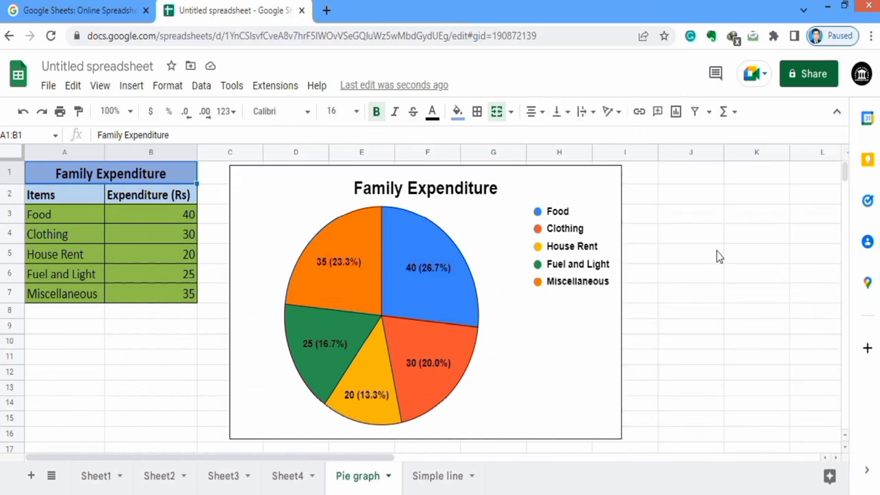
Copy the Family Expenditure pie chart from the chart's own options
left_click(540, 178)
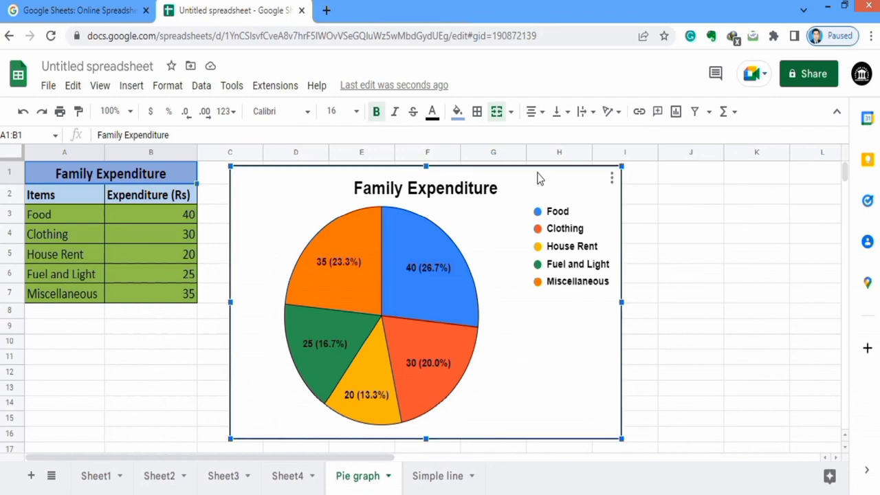
left_click(611, 178)
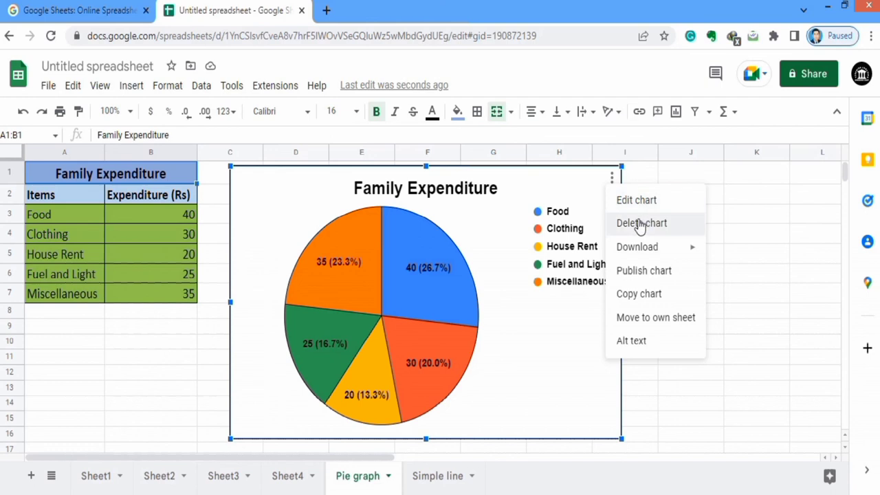
mouse_move(643, 252)
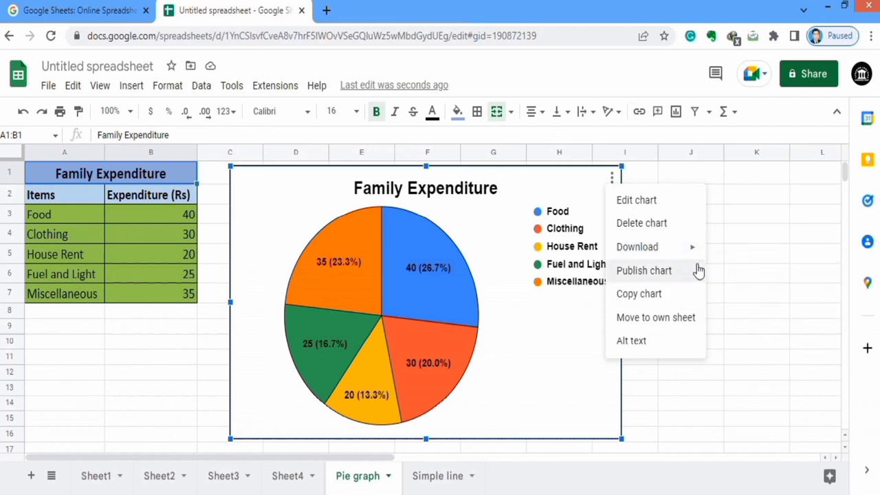
left_click(637, 296)
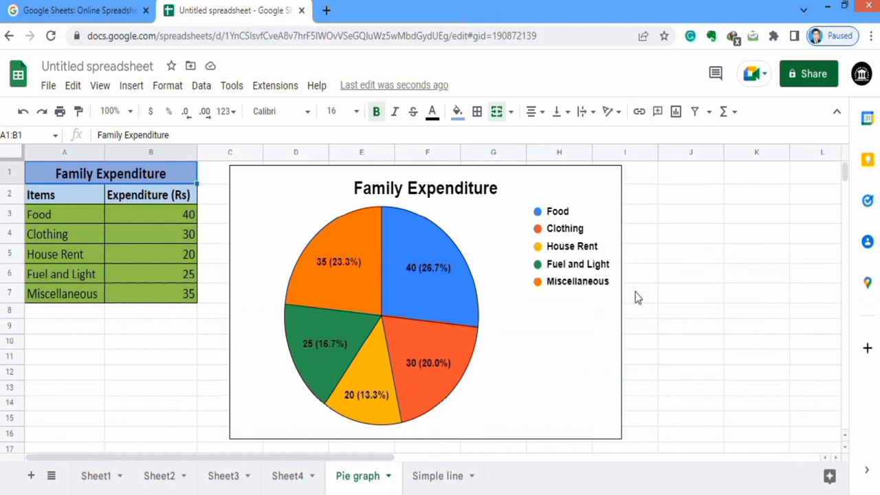